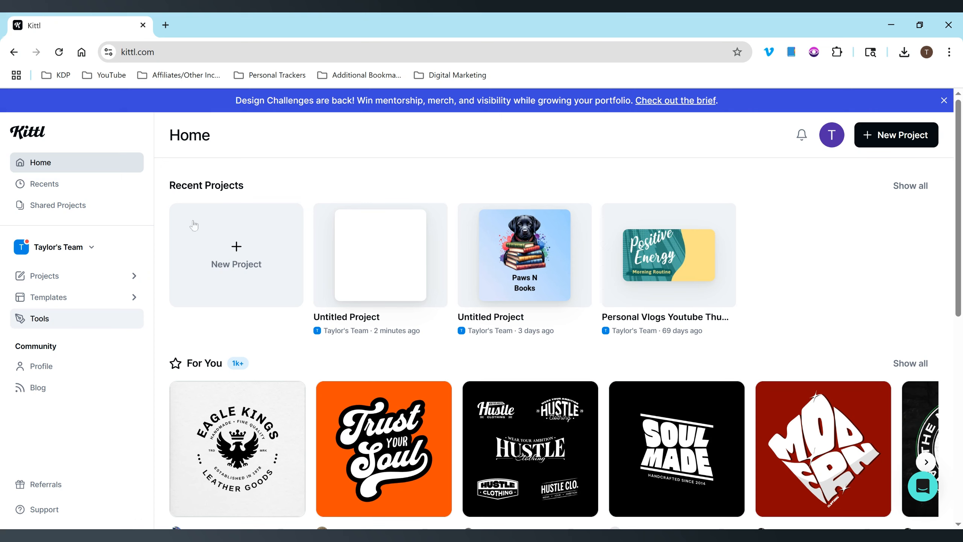
Start a new project and browse social media sizes, keeping pixels and landscape orientation.
{"action": "left_click", "coordinate": [917, 135]}
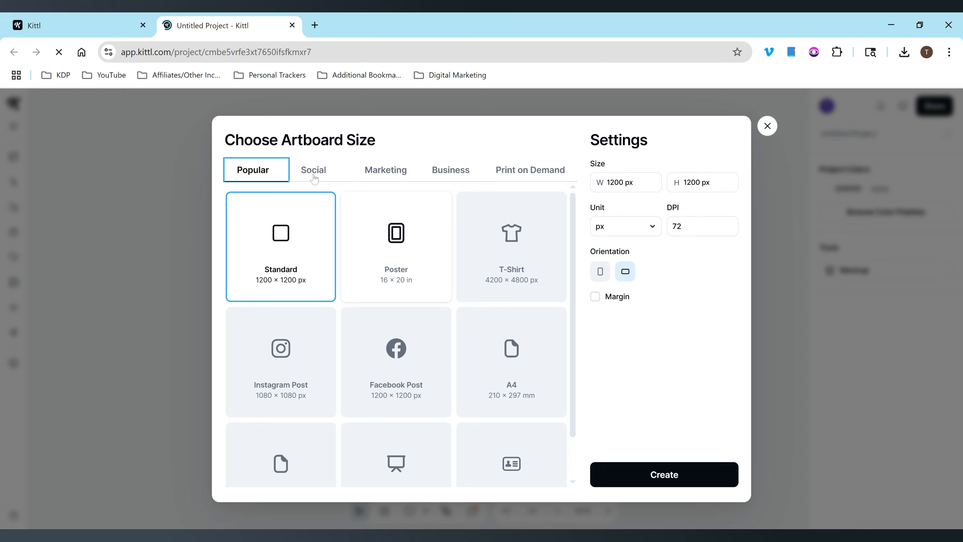
{"action": "left_click", "coordinate": [317, 171]}
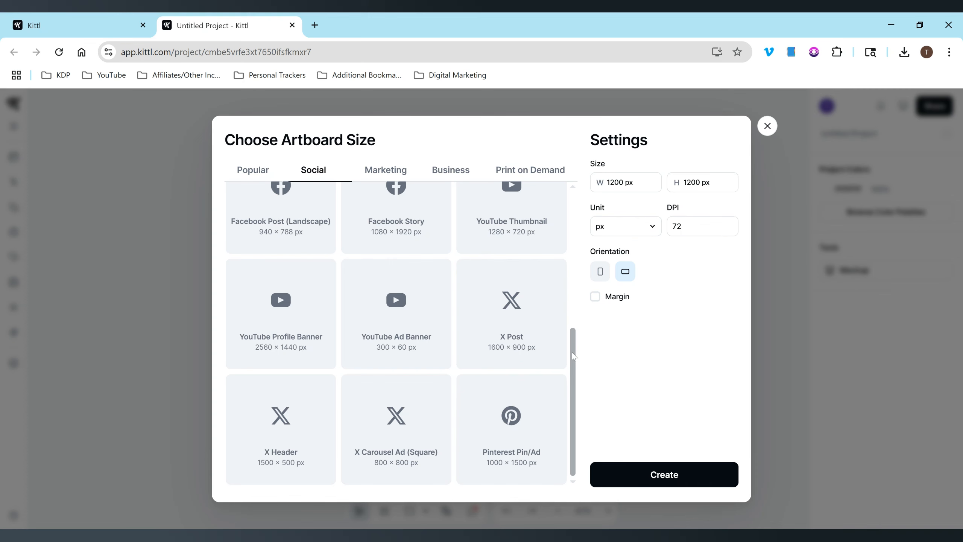
{"action": "left_click", "coordinate": [625, 226]}
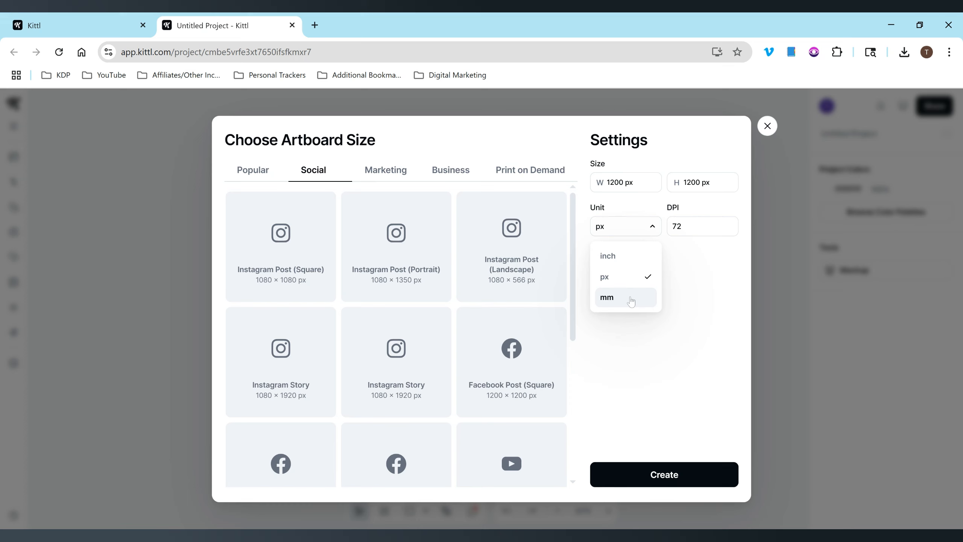
{"action": "left_click", "coordinate": [675, 274]}
{"action": "left_click", "coordinate": [600, 270]}
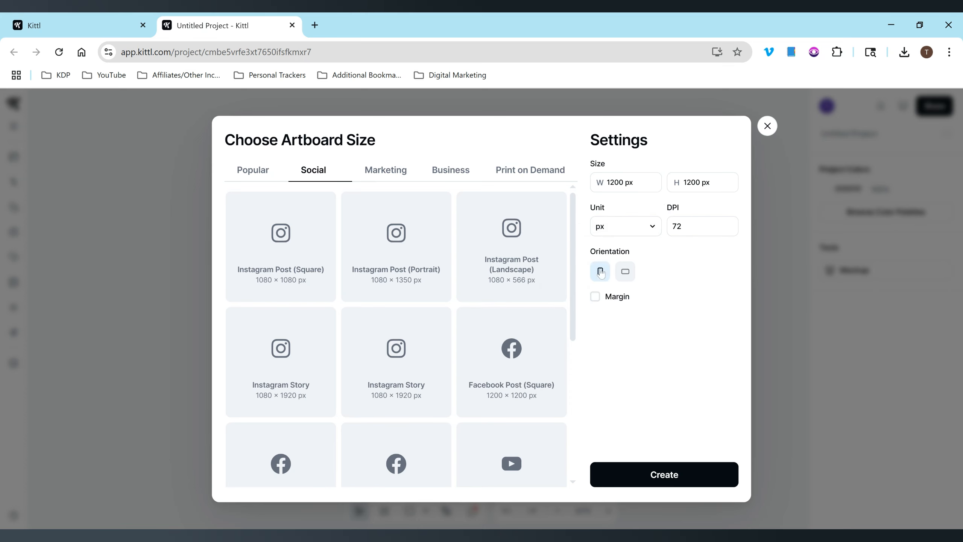
{"action": "left_click", "coordinate": [619, 270]}
Pick the 3.5 × 2 in Business Card preset from the Business artboard sizes.
{"action": "left_click", "coordinate": [392, 174]}
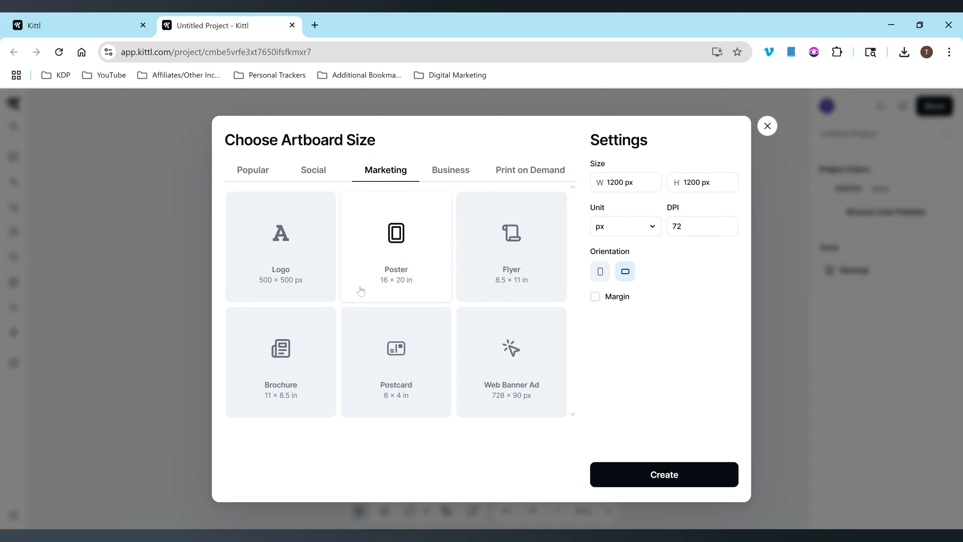
{"action": "left_click", "coordinate": [459, 174]}
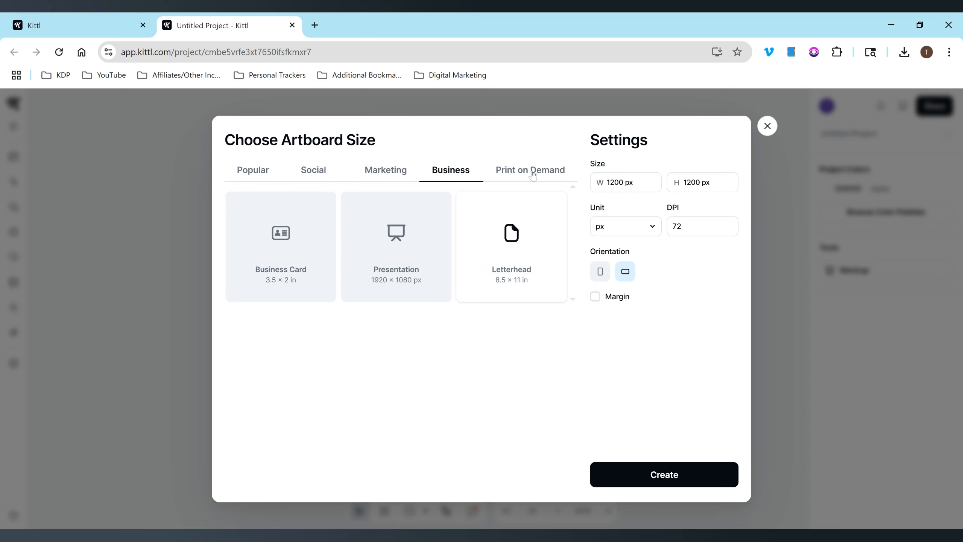
{"action": "left_click", "coordinate": [532, 175]}
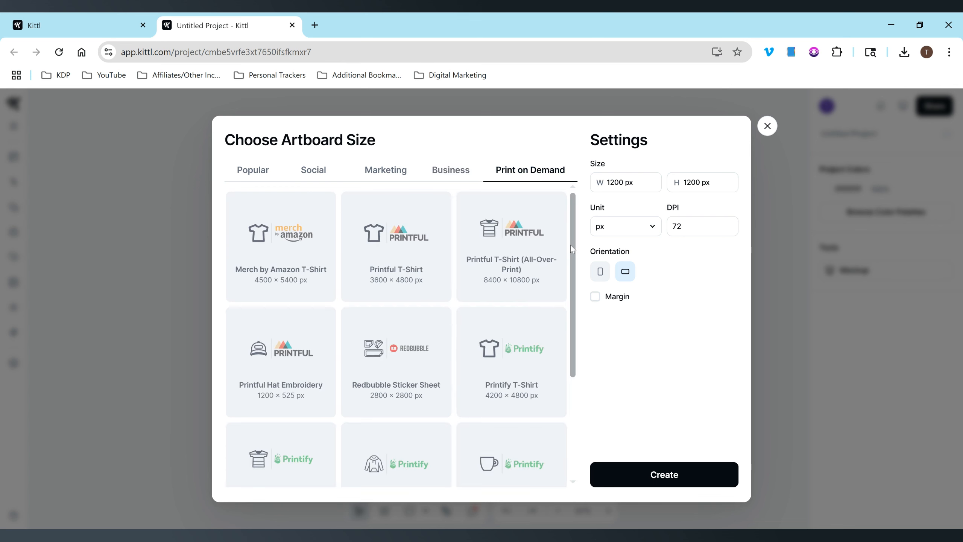
{"action": "scroll", "coordinate": [570, 244], "scroll_direction": "down", "scroll_amount": 1}
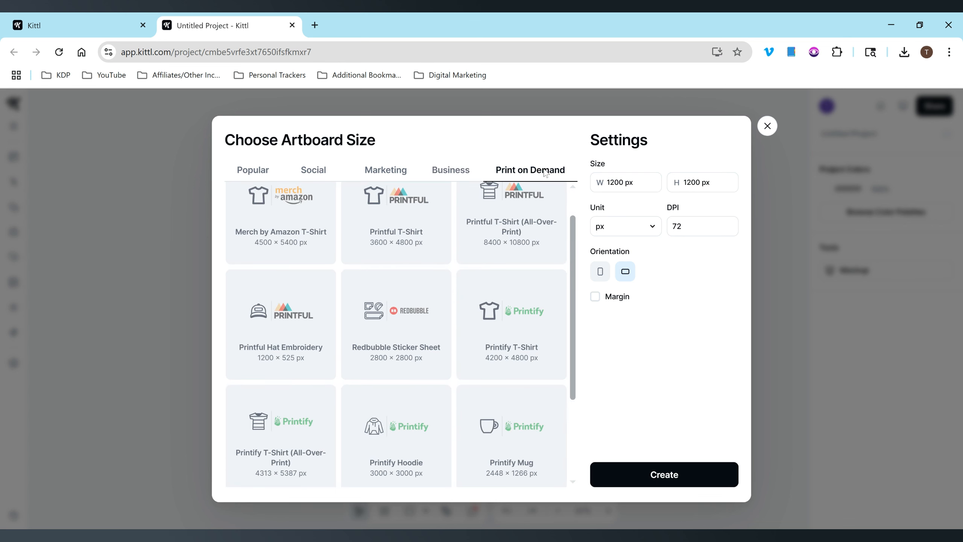
{"action": "left_click", "coordinate": [451, 169]}
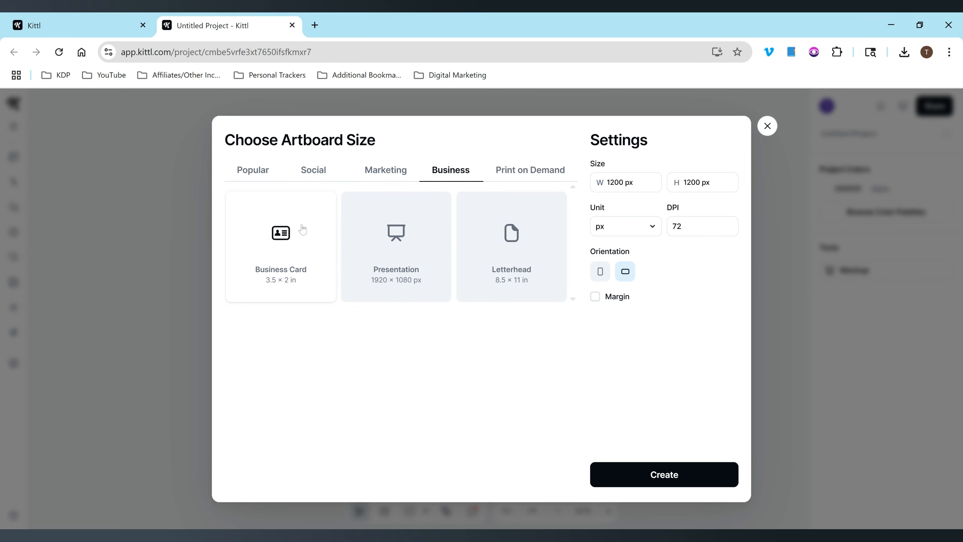
{"action": "left_click", "coordinate": [386, 177]}
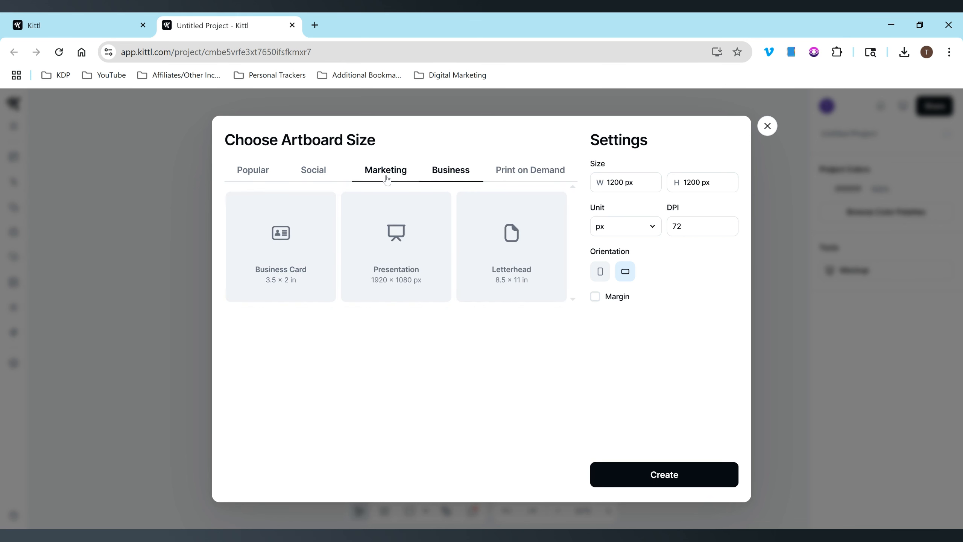
{"action": "left_click", "coordinate": [309, 232]}
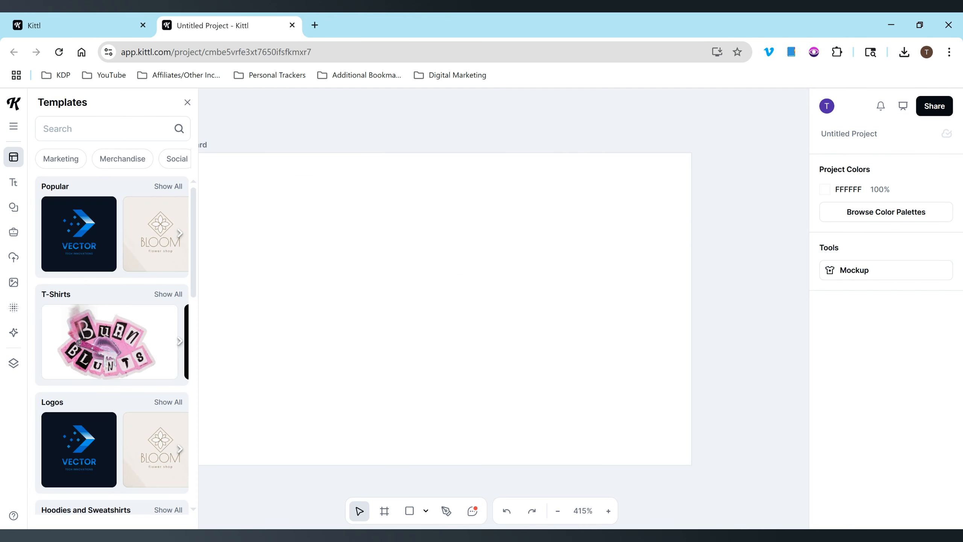
Search all popular templates for 'BUSINESS CARD' and scroll through the results.
{"action": "left_click", "coordinate": [167, 186]}
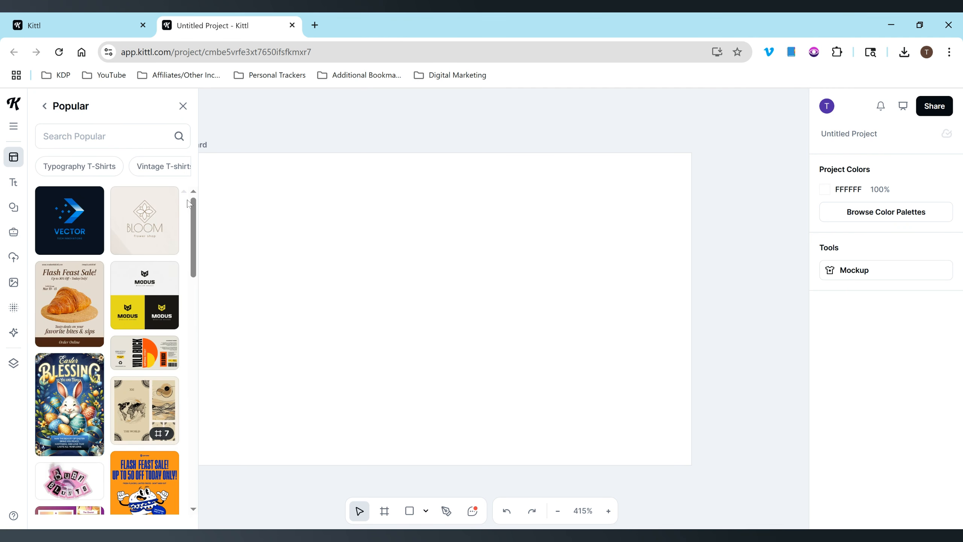
{"action": "left_click", "coordinate": [110, 136]}
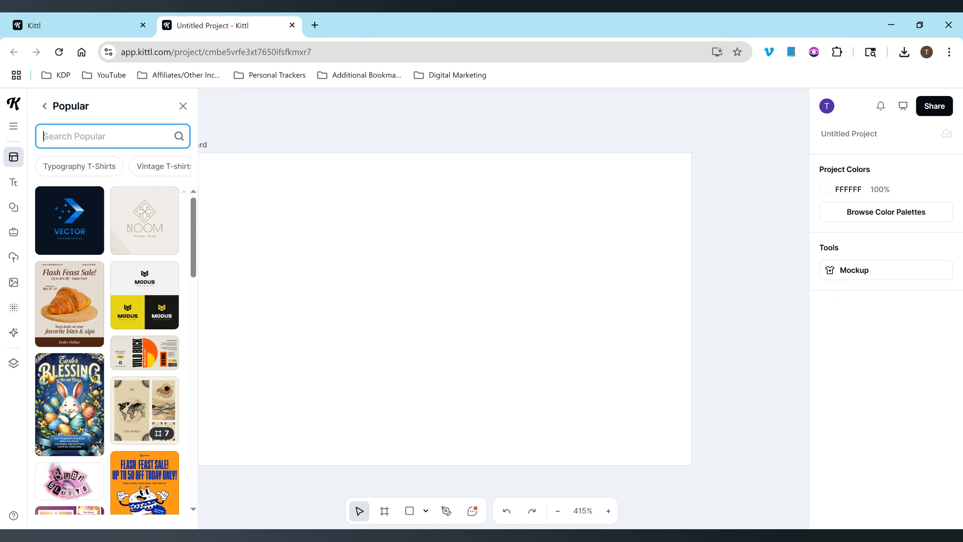
{"action": "type", "text": "BUSINESS CARD"}
{"action": "key", "text": "Return"}
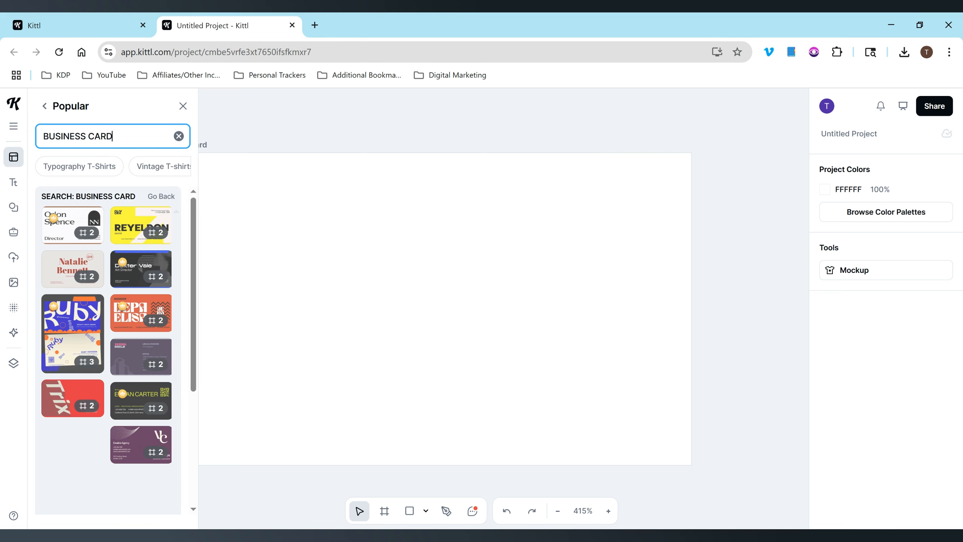
{"action": "left_click_drag", "start_coordinate": [192, 208], "coordinate": [195, 249]}
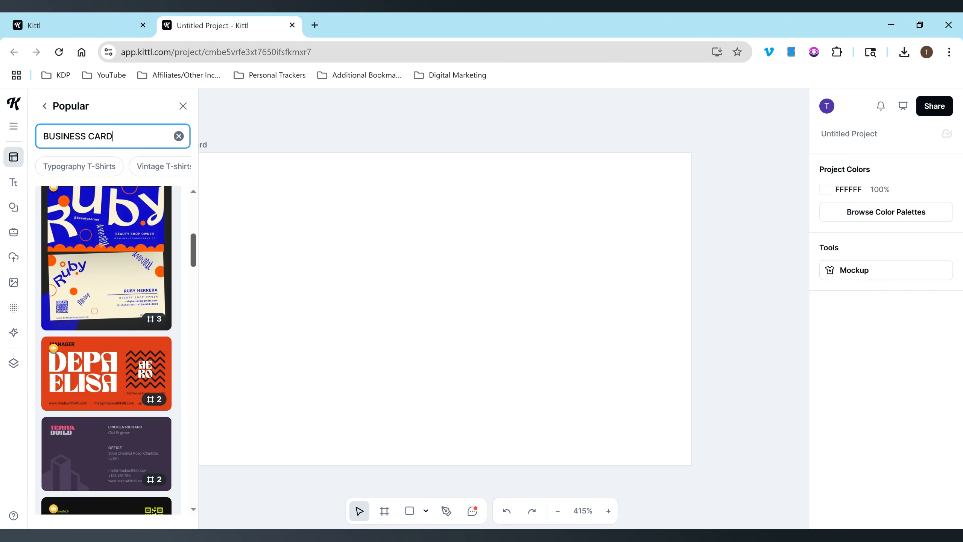
{"action": "left_click_drag", "start_coordinate": [195, 249], "coordinate": [195, 272]}
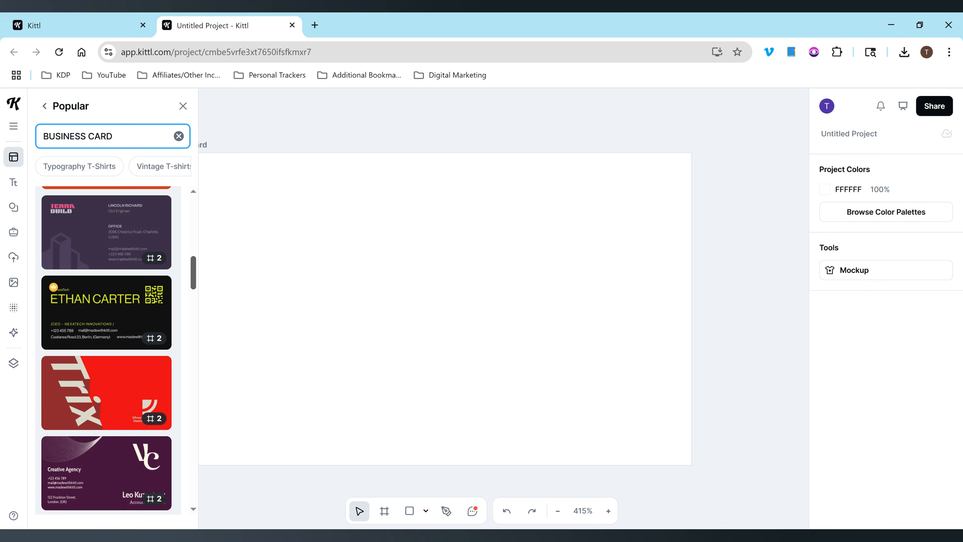
{"action": "left_click_drag", "start_coordinate": [195, 273], "coordinate": [196, 317]}
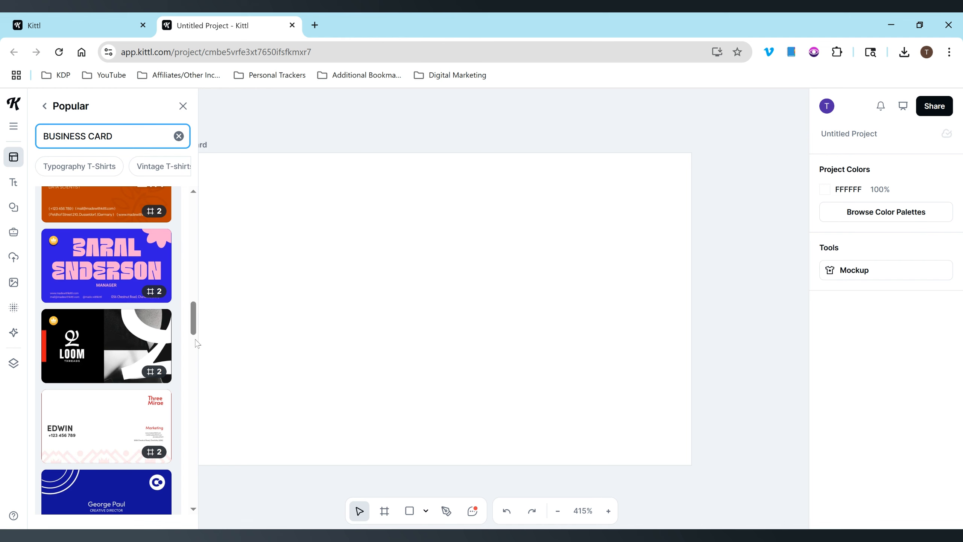
{"action": "left_click_drag", "start_coordinate": [194, 312], "coordinate": [194, 390]}
Try a 'BUSINESS CARD PINK' template search, scroll the results, then revert to the plain search.
{"action": "type", "text": "PINK"}
{"action": "key", "text": "Return"}
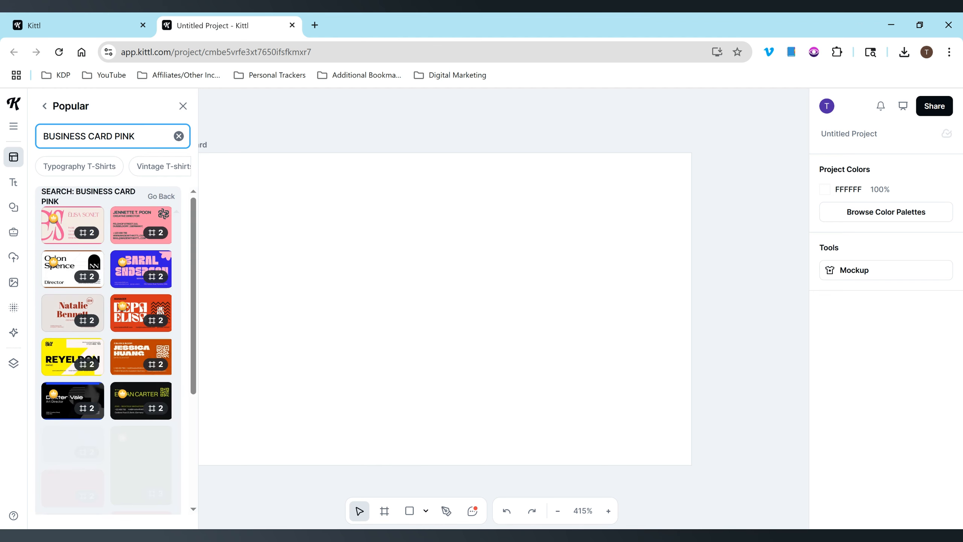
{"action": "left_click_drag", "start_coordinate": [194, 215], "coordinate": [191, 241]}
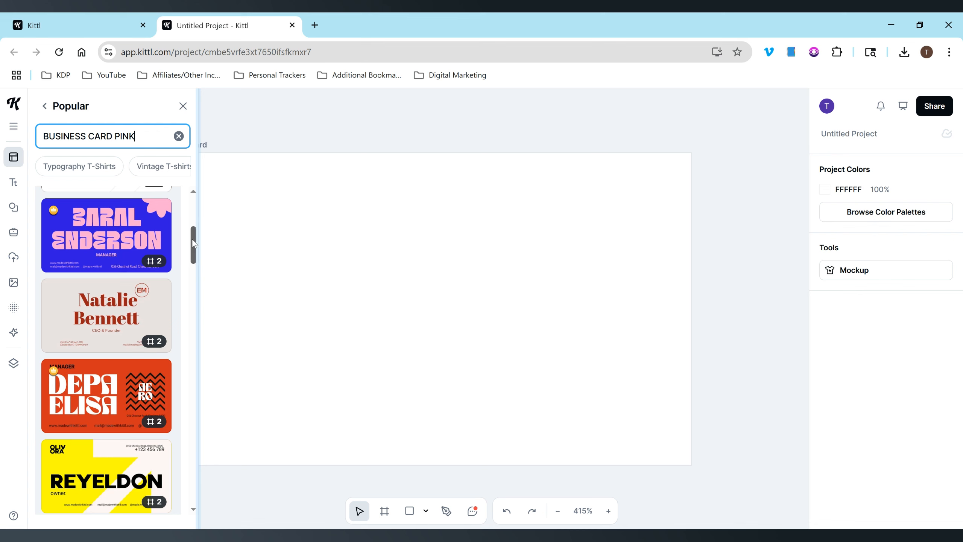
{"action": "left_click_drag", "start_coordinate": [197, 241], "coordinate": [193, 315]}
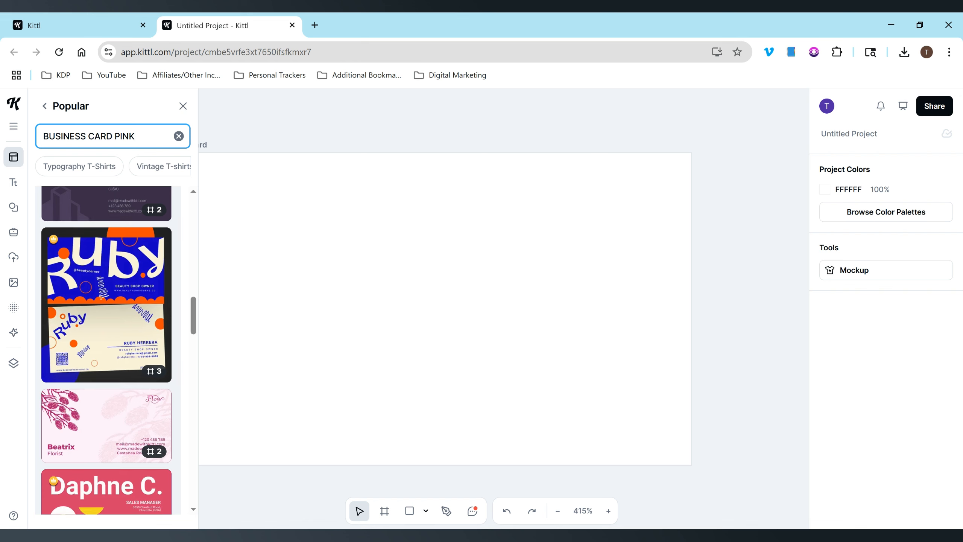
{"action": "key", "text": "BackSpace"}
{"action": "key", "text": "BackSpace"}
{"action": "key", "text": "BackSpace"}
{"action": "key", "text": "BackSpace"}
{"action": "key", "text": "BackSpace"}
{"action": "key", "text": "Return"}
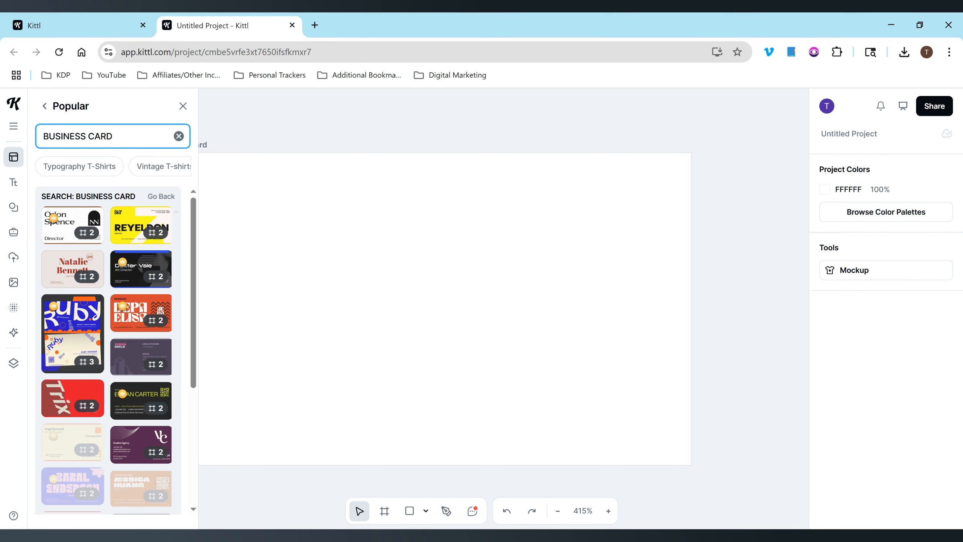
Search 'BUSINESS CARD CONTENT CREATOR' and open the cream-and-red business card template.
{"action": "type", "text": "YOUTU"}
{"action": "key", "text": "BackSpace"}
{"action": "key", "text": "BackSpace"}
{"action": "key", "text": "BackSpace"}
{"action": "key", "text": "BackSpace"}
{"action": "key", "text": "BackSpace"}
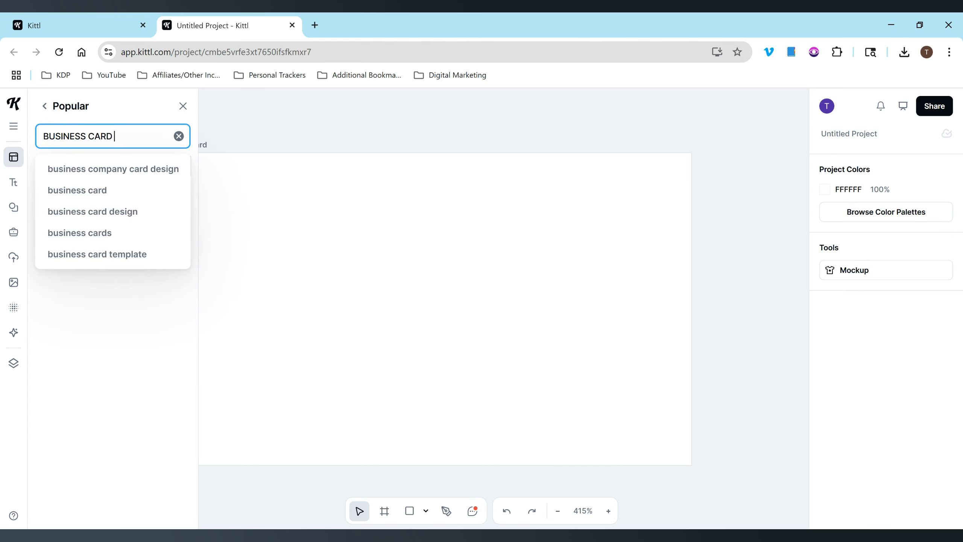
{"action": "type", "text": "CO"}
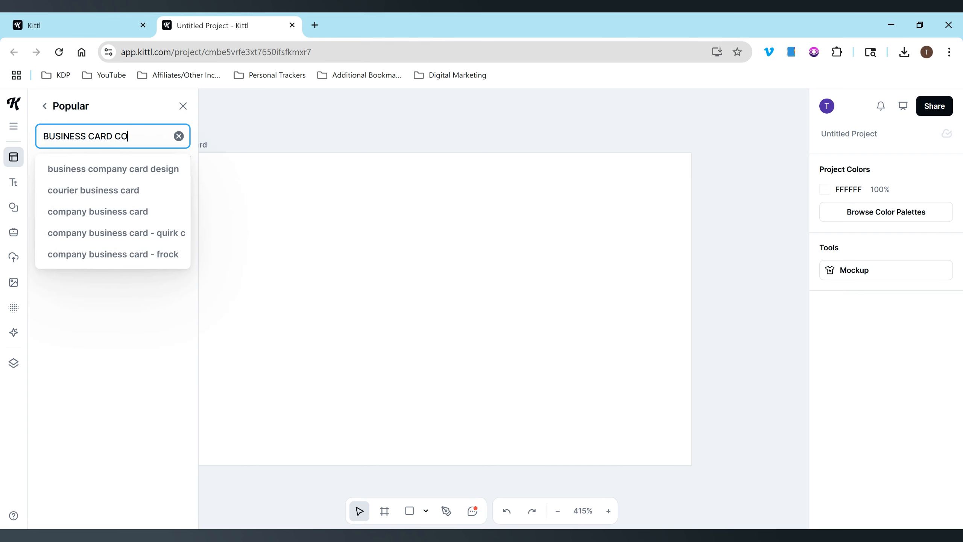
{"action": "type", "text": "NTENT"}
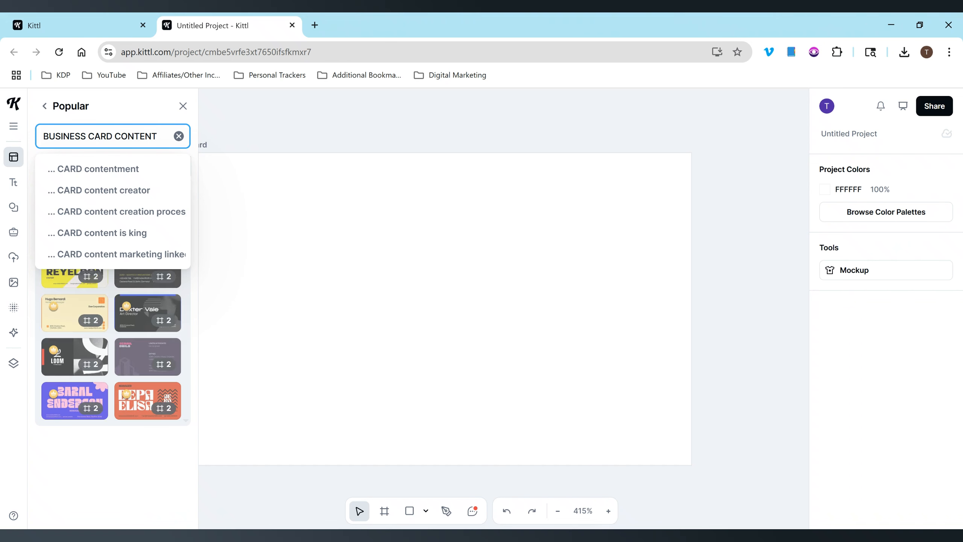
{"action": "type", "text": " CREA"}
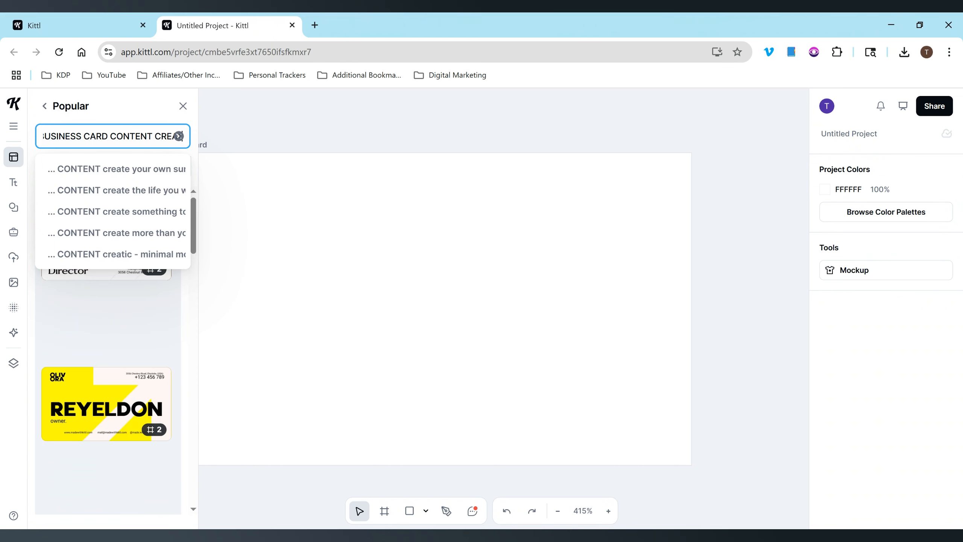
{"action": "type", "text": "TOR"}
{"action": "key", "text": "Return"}
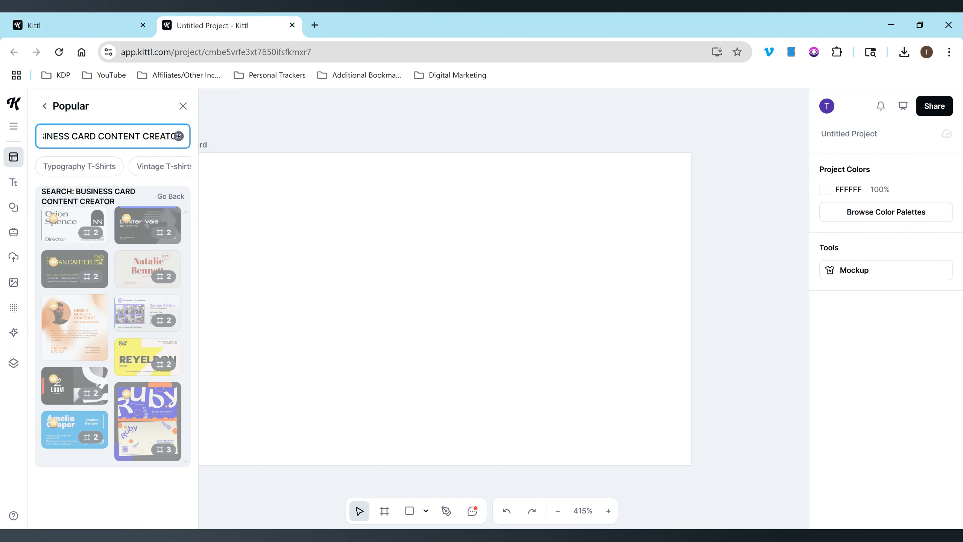
{"action": "scroll", "coordinate": [194, 226], "scroll_direction": "down", "scroll_amount": 3}
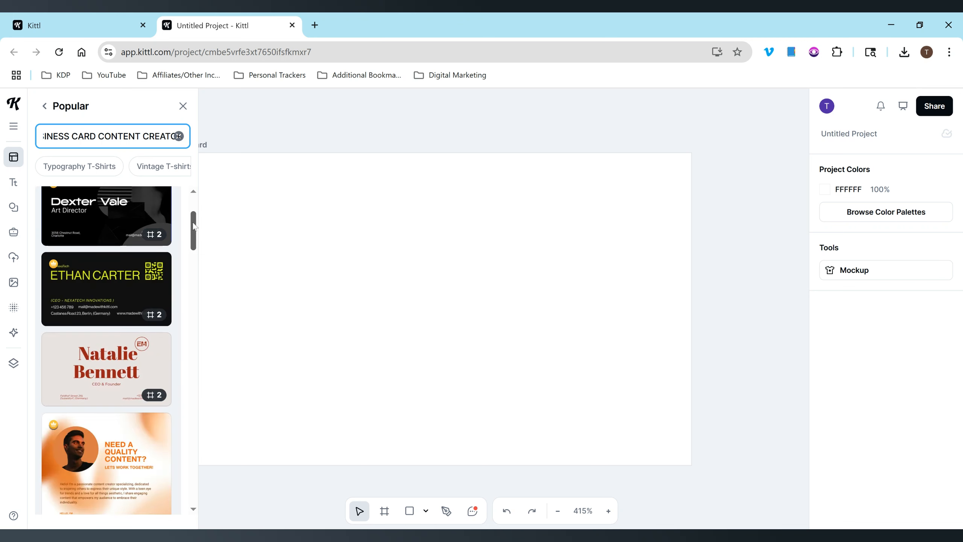
{"action": "scroll", "coordinate": [194, 226], "scroll_direction": "down", "scroll_amount": 2}
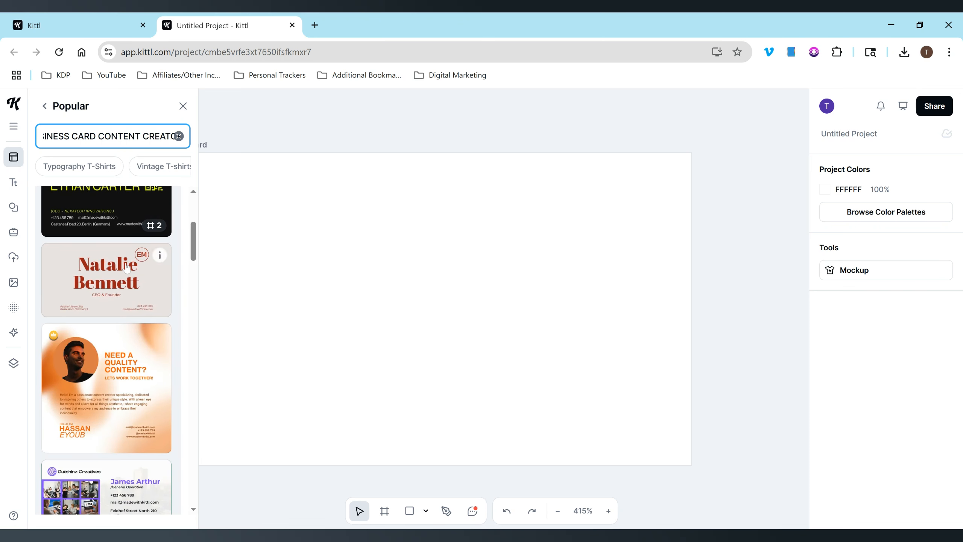
{"action": "left_click", "coordinate": [126, 267]}
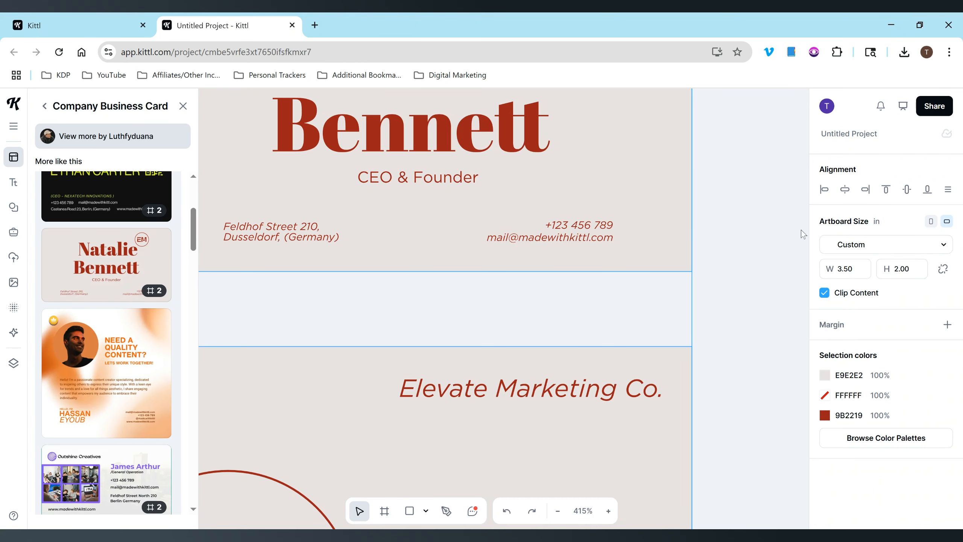
Add the cream-and-red template to the project and zoom the canvas to 200%.
{"action": "left_click", "coordinate": [736, 228]}
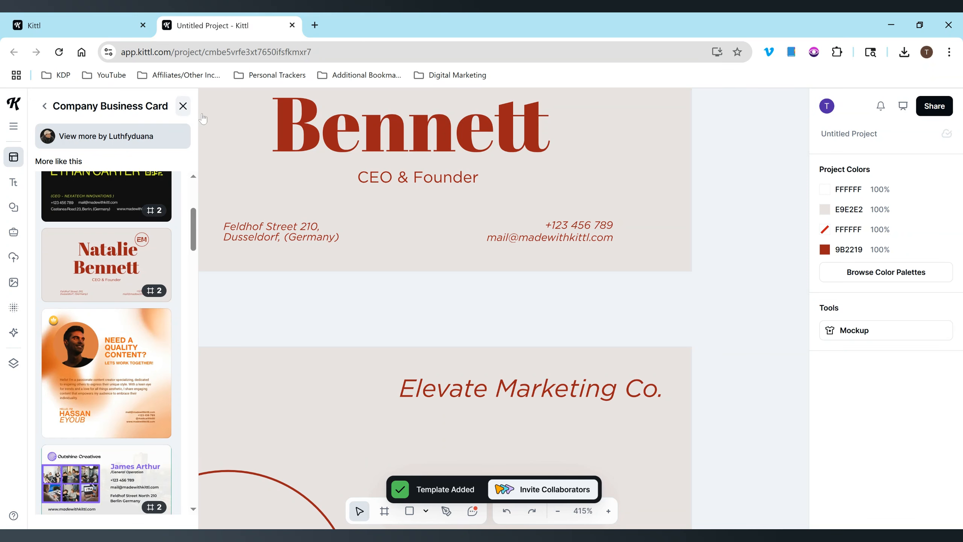
{"action": "left_click", "coordinate": [183, 106]}
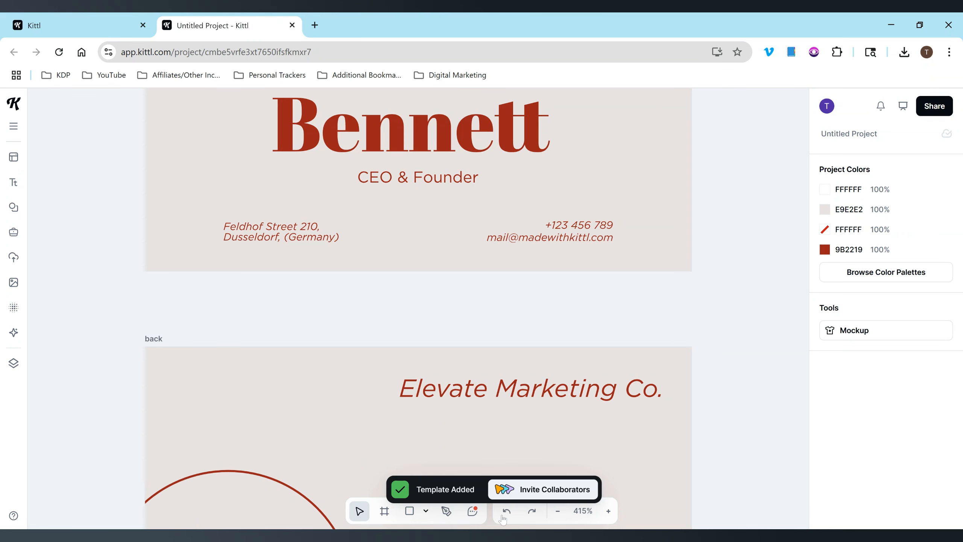
{"action": "left_click", "coordinate": [558, 511]}
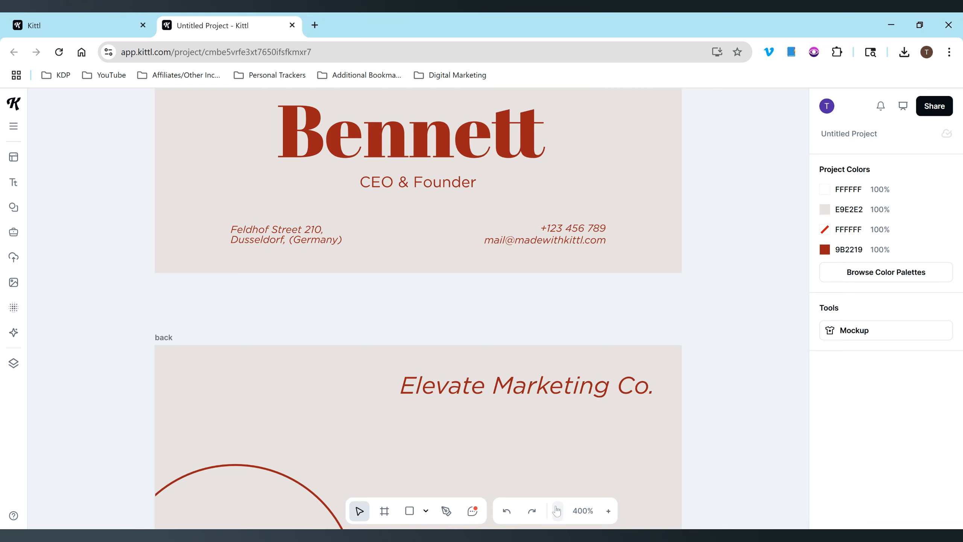
{"action": "left_click", "coordinate": [559, 512]}
{"action": "left_click", "coordinate": [608, 511]}
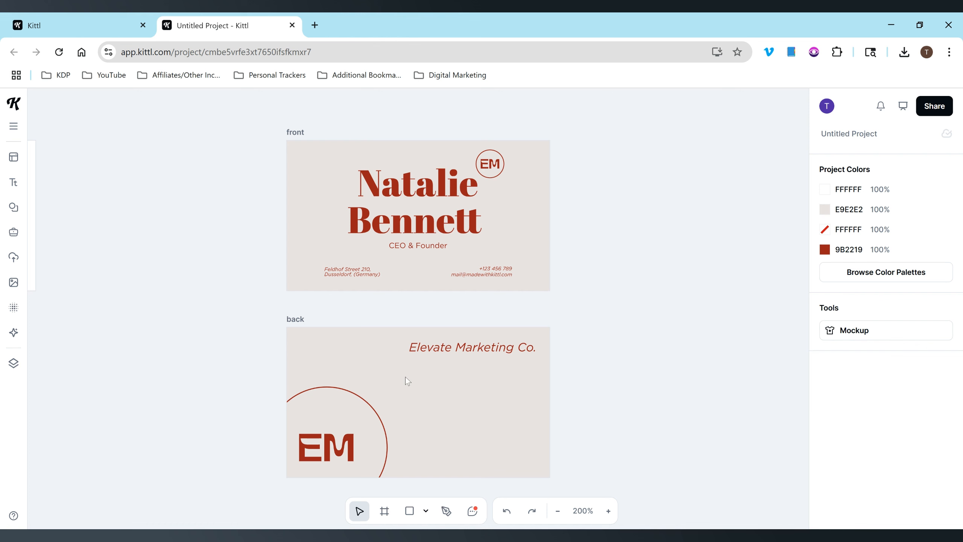
Replace the front card's sample name heading with the new owner's full name.
{"action": "left_click", "coordinate": [406, 190]}
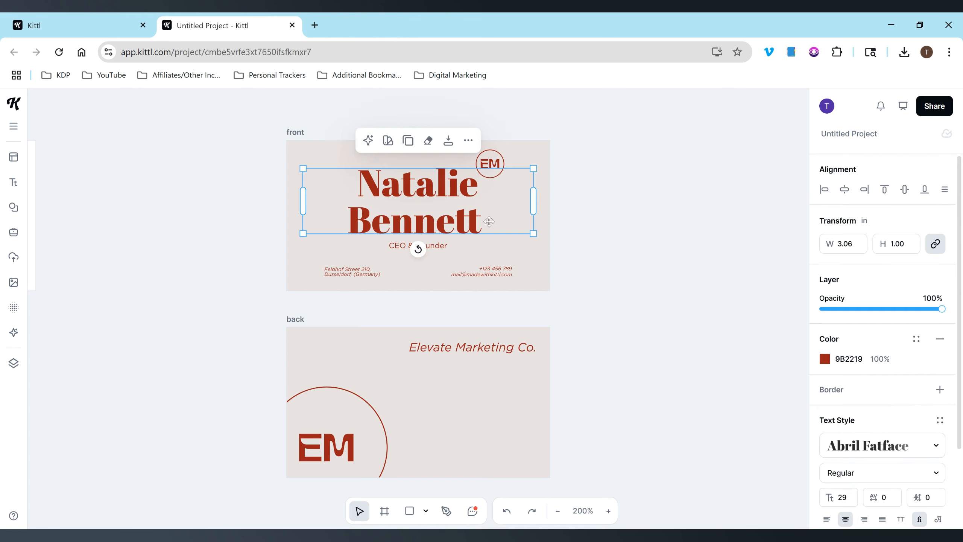
{"action": "double_click", "coordinate": [474, 216]}
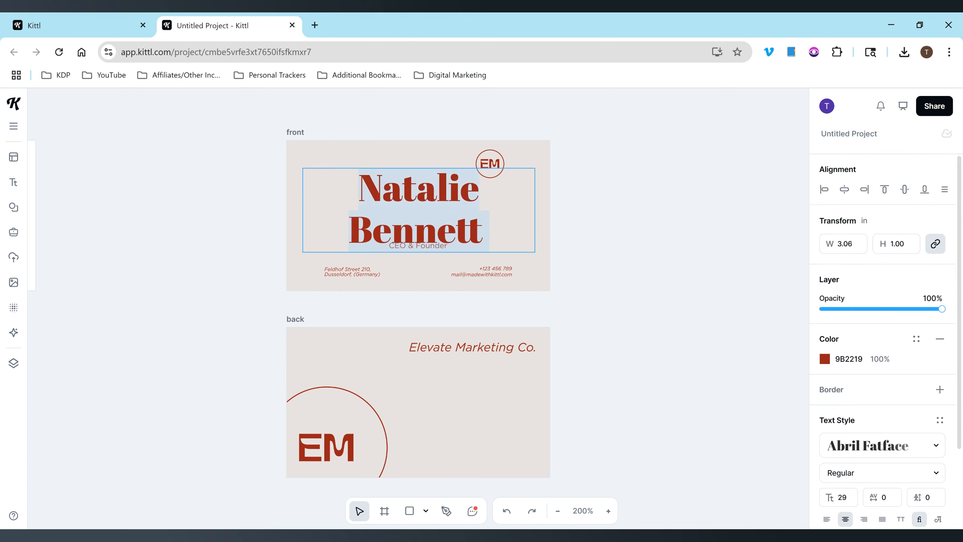
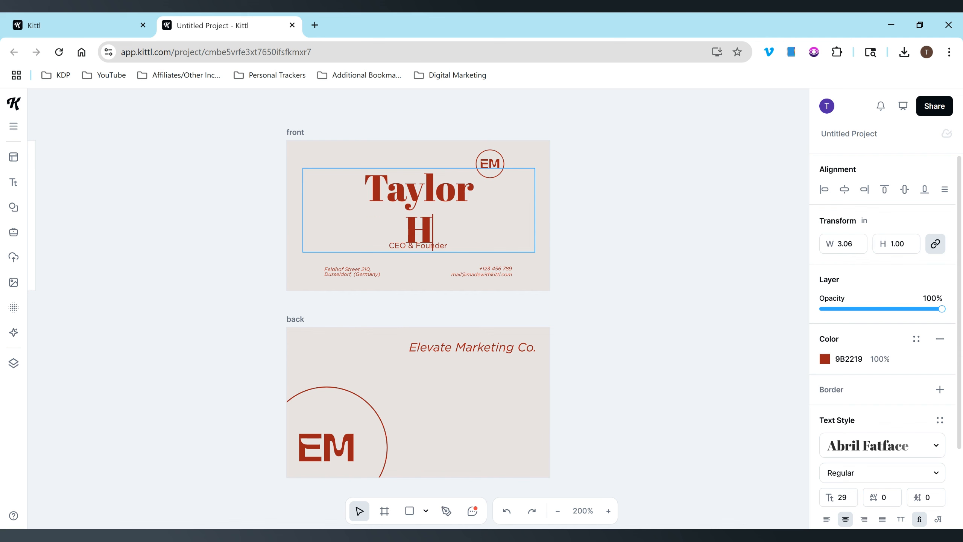
Change the front card's job title to 'Content Creator'.
{"action": "left_click", "coordinate": [601, 221]}
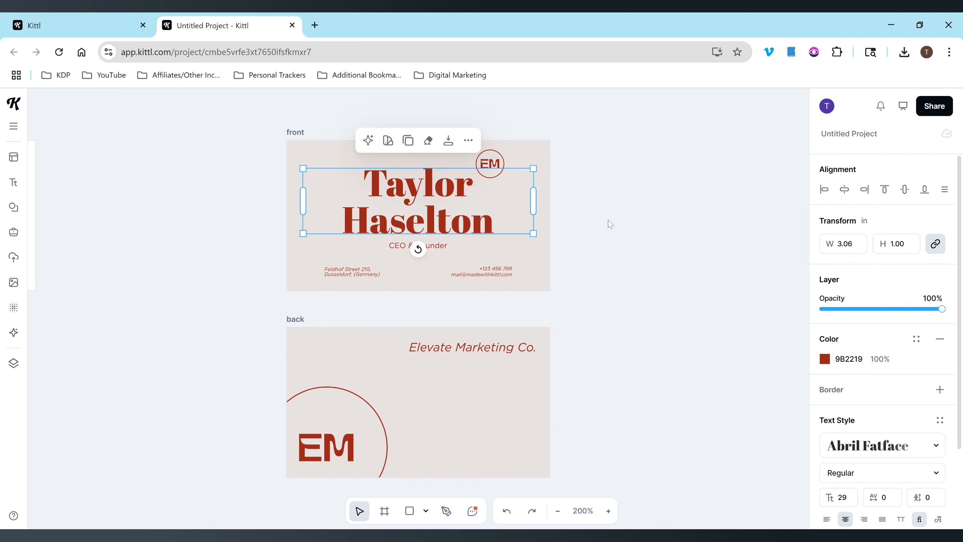
{"action": "left_click", "coordinate": [603, 216]}
{"action": "double_click", "coordinate": [423, 249]}
{"action": "left_click", "coordinate": [440, 240]}
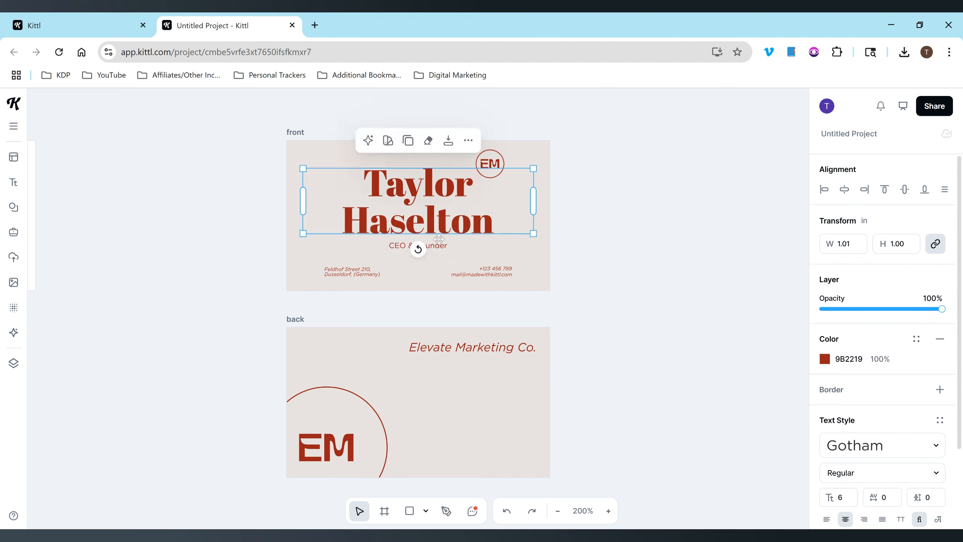
{"action": "left_click", "coordinate": [439, 240]}
{"action": "double_click", "coordinate": [437, 245]}
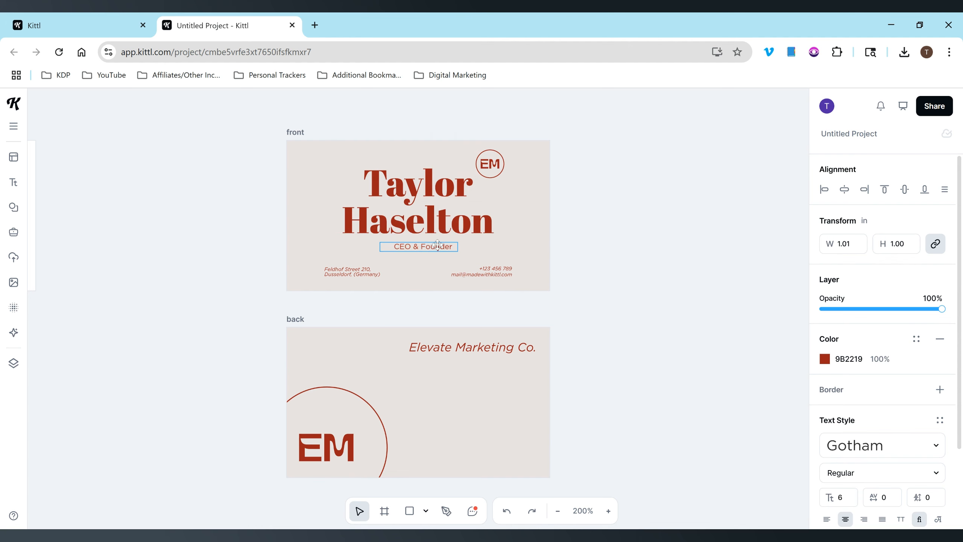
{"action": "key", "text": "ctrl+a"}
{"action": "type", "text": "Content Creator"}
{"action": "key", "text": "Escape"}
Replace the front card's e-mail with the owner's new business e-mail address.
{"action": "left_click", "coordinate": [489, 273]}
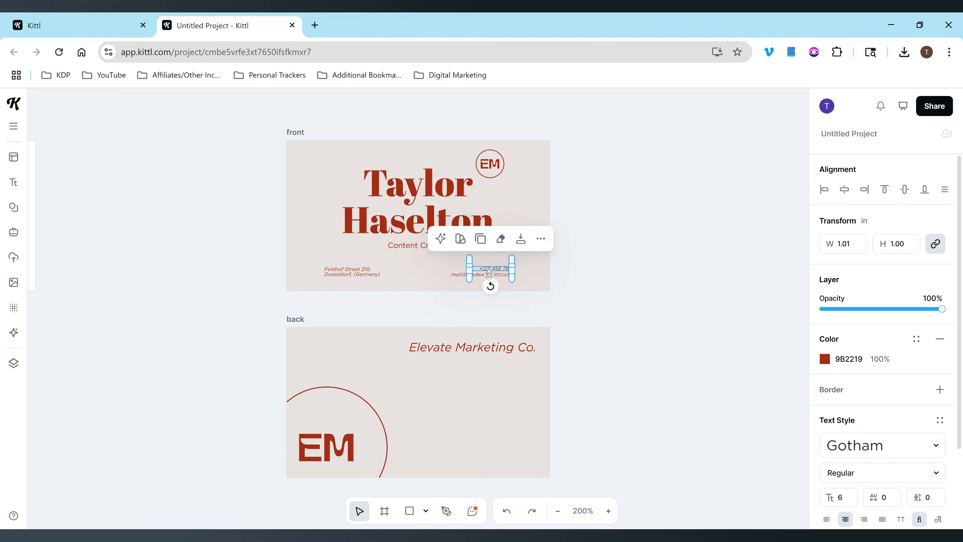
{"action": "left_click", "coordinate": [626, 254]}
{"action": "left_click", "coordinate": [507, 278]}
{"action": "double_click", "coordinate": [496, 277]}
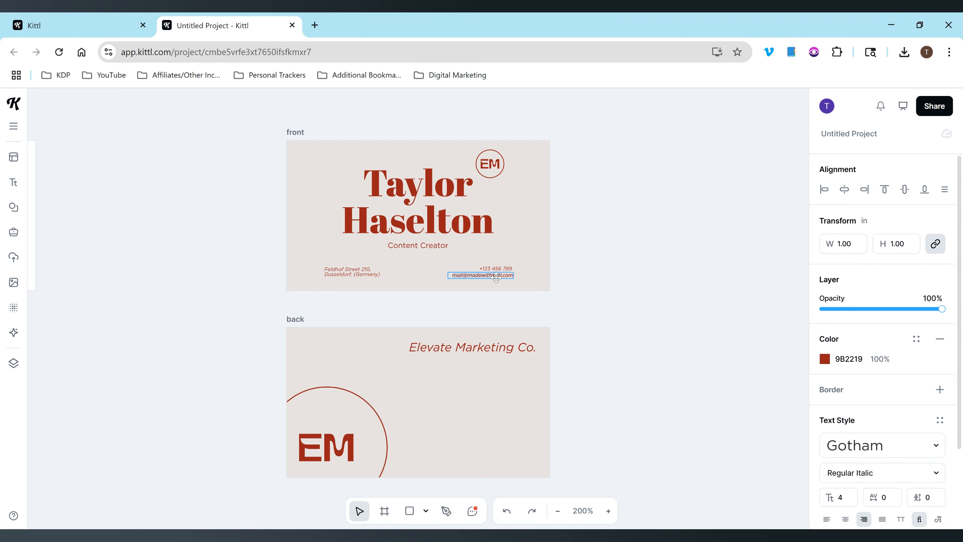
{"action": "type", "text": "Taylor"}
{"action": "key", "text": "Delete"}
{"action": "key", "text": "Delete"}
{"action": "key", "text": "Delete"}
{"action": "key", "text": "Delete"}
{"action": "left_click", "coordinate": [364, 272]}
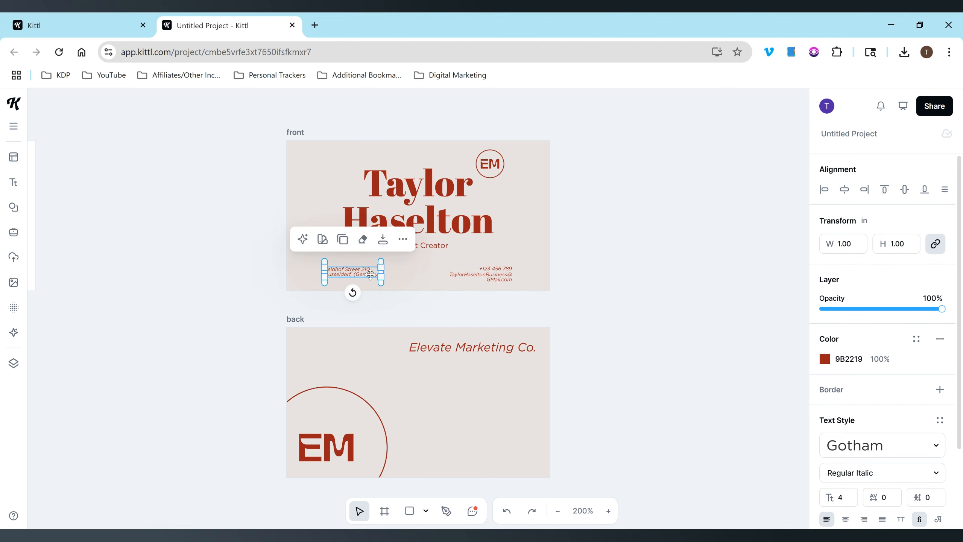
Delete the address and phone number text and centre the e-mail horizontally.
{"action": "key", "text": "Delete"}
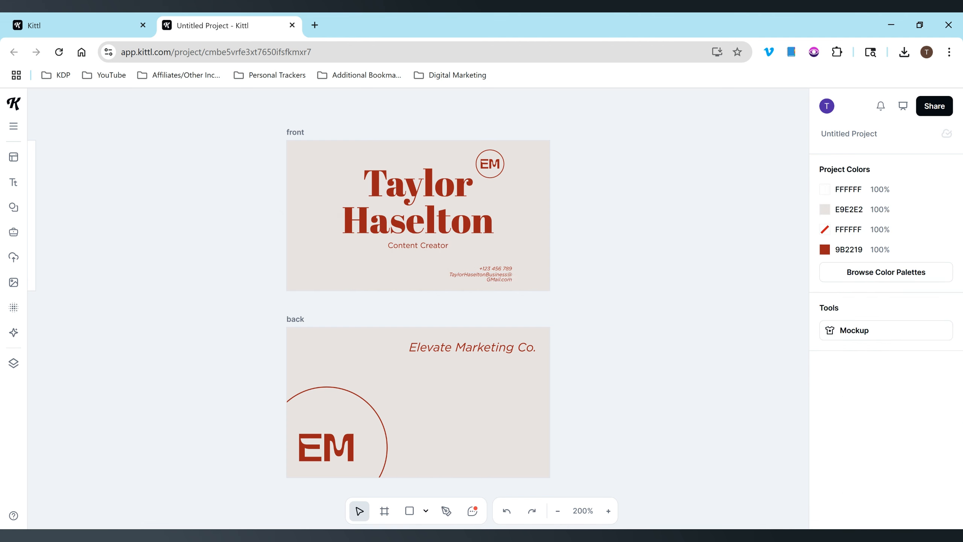
{"action": "left_click", "coordinate": [496, 267]}
{"action": "key", "text": "Delete"}
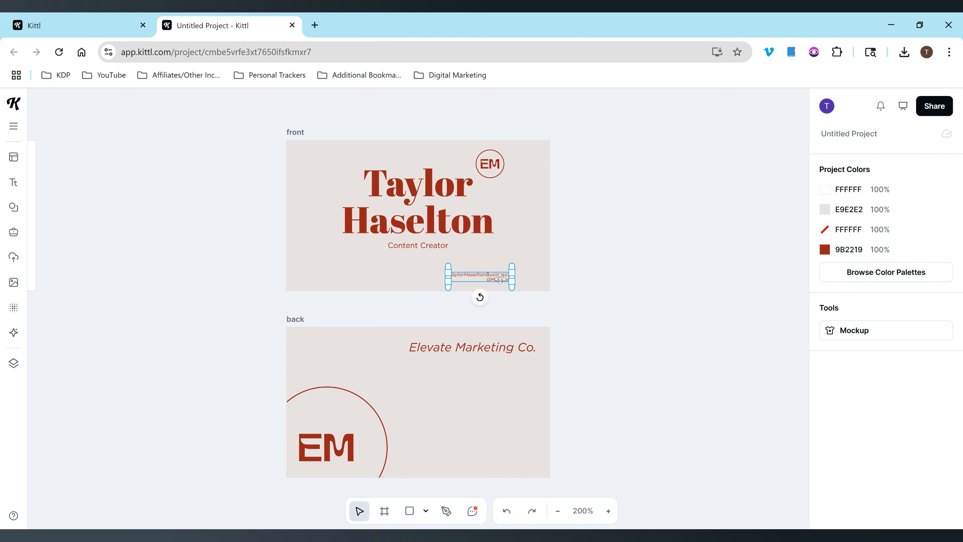
{"action": "left_click_drag", "start_coordinate": [480, 278], "coordinate": [500, 278]}
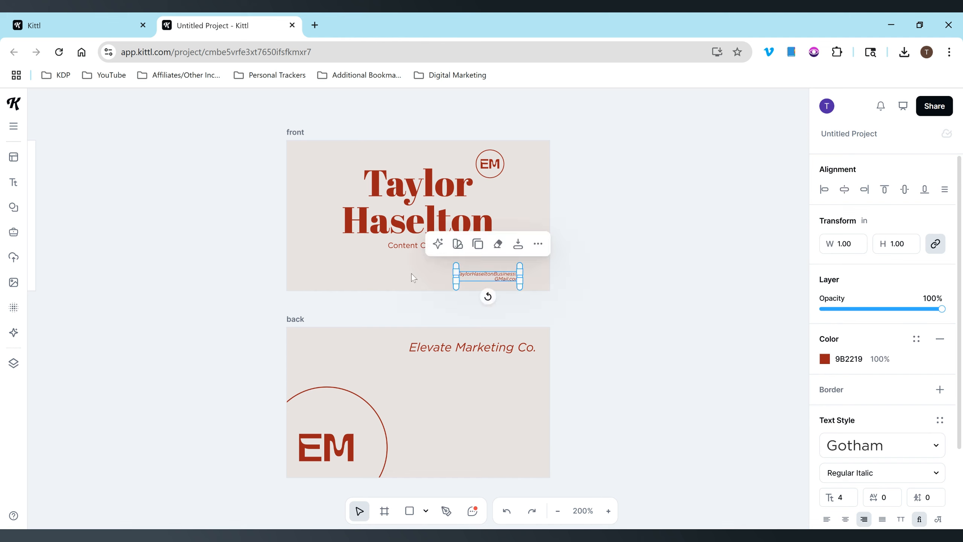
{"action": "left_click", "coordinate": [630, 241]}
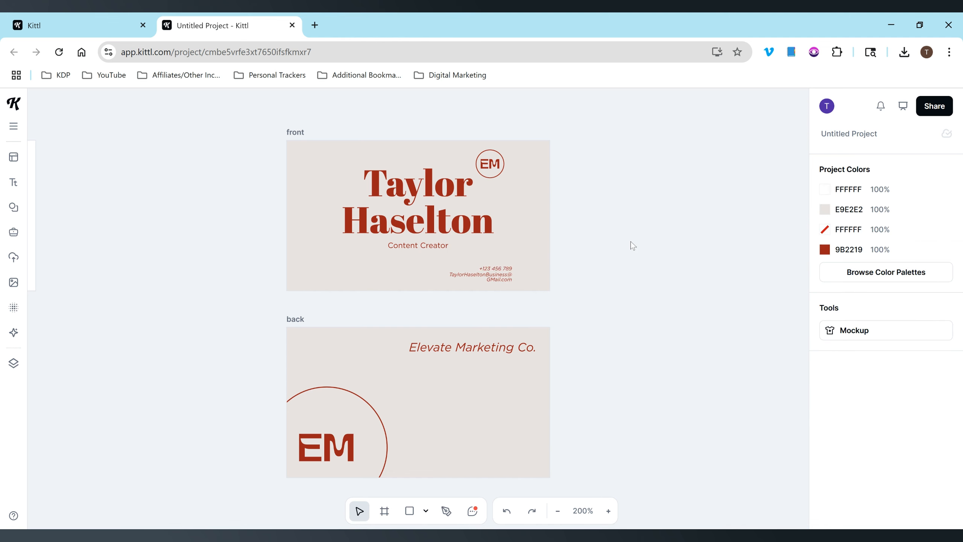
Restore the address, remove the phone number, and widen the e-mail onto one line beside the address.
{"action": "key", "text": "ctrl+z"}
{"action": "left_click", "coordinate": [493, 268]}
{"action": "key", "text": "Delete"}
{"action": "left_click", "coordinate": [493, 272]}
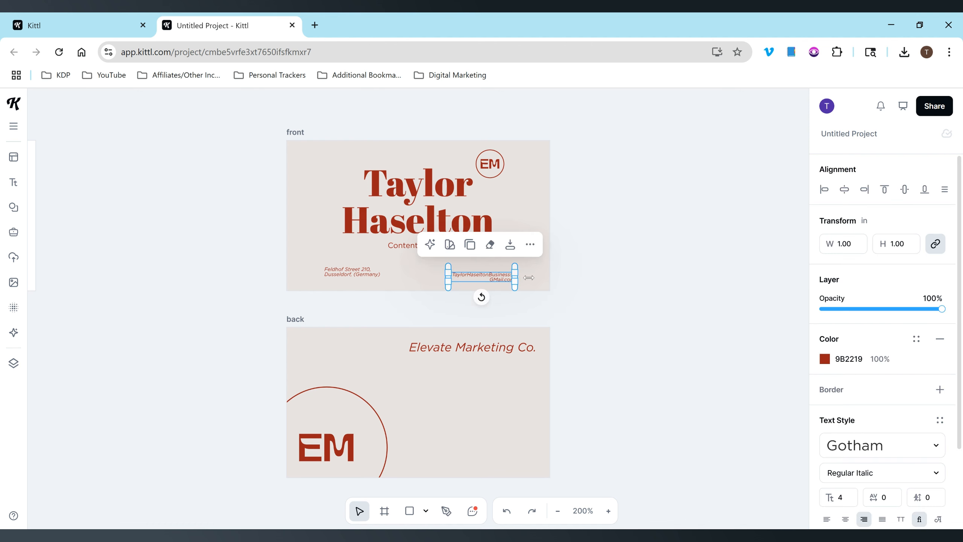
{"action": "mouse_move", "coordinate": [529, 278]}
{"action": "left_mouse_down"}
{"action": "mouse_move", "coordinate": [540, 277]}
{"action": "mouse_move", "coordinate": [516, 276]}
{"action": "left_mouse_up"}
{"action": "left_click", "coordinate": [597, 279]}
Replace the address with a YouTube channel line naming the owner, widened to one line.
{"action": "left_click", "coordinate": [373, 272]}
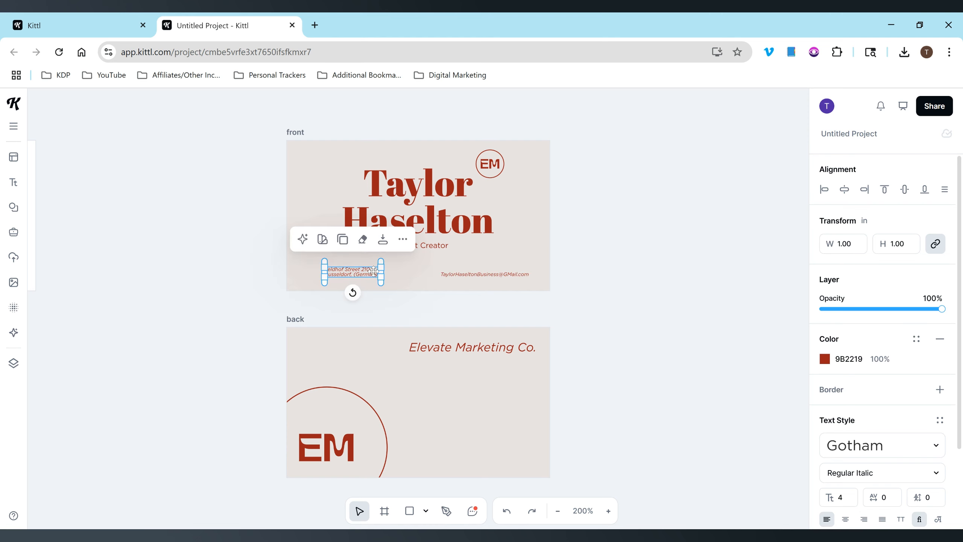
{"action": "double_click", "coordinate": [374, 271]}
{"action": "key", "text": "ctrl+a"}
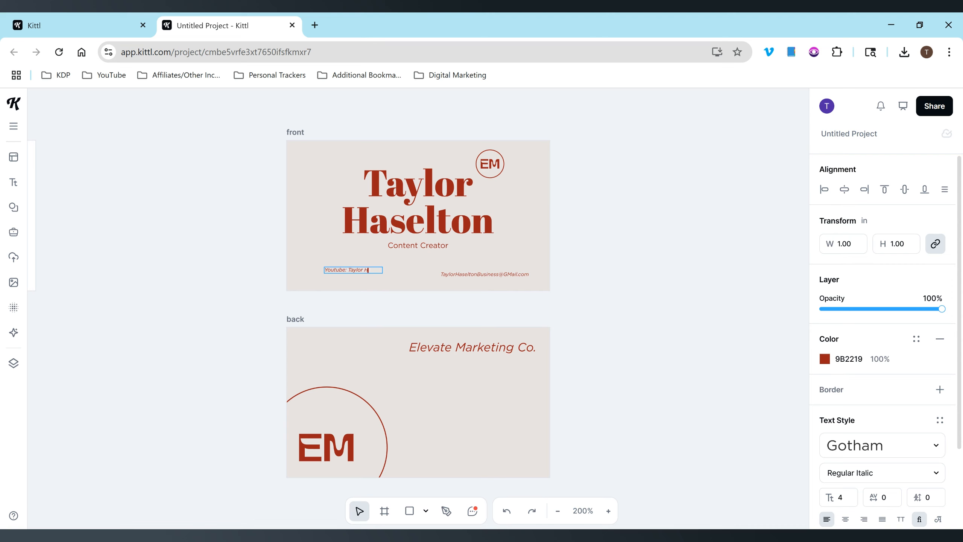
{"action": "key", "text": "Escape"}
{"action": "left_click_drag", "start_coordinate": [380, 272], "coordinate": [355, 274]}
Delete the circled EM logo from the front card.
{"action": "left_click", "coordinate": [358, 284]}
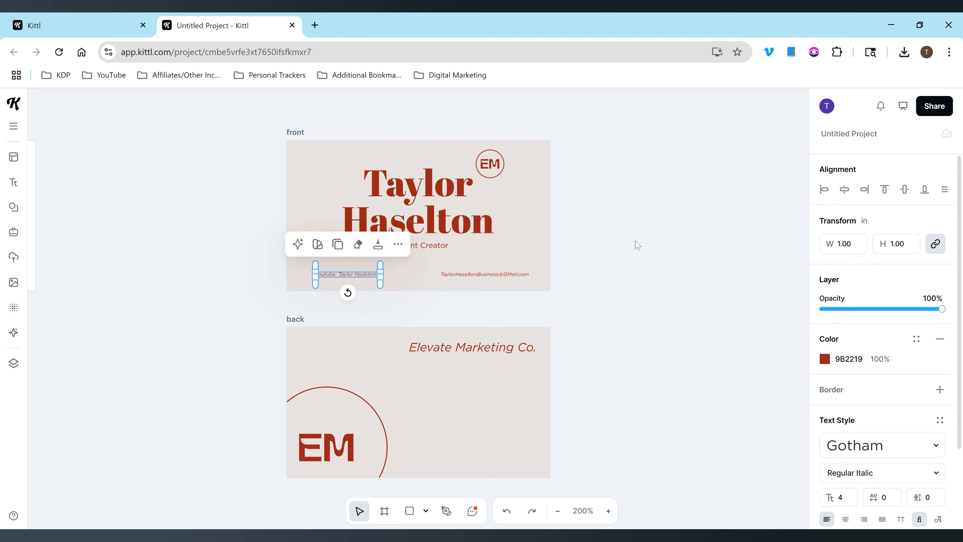
{"action": "left_click", "coordinate": [635, 243]}
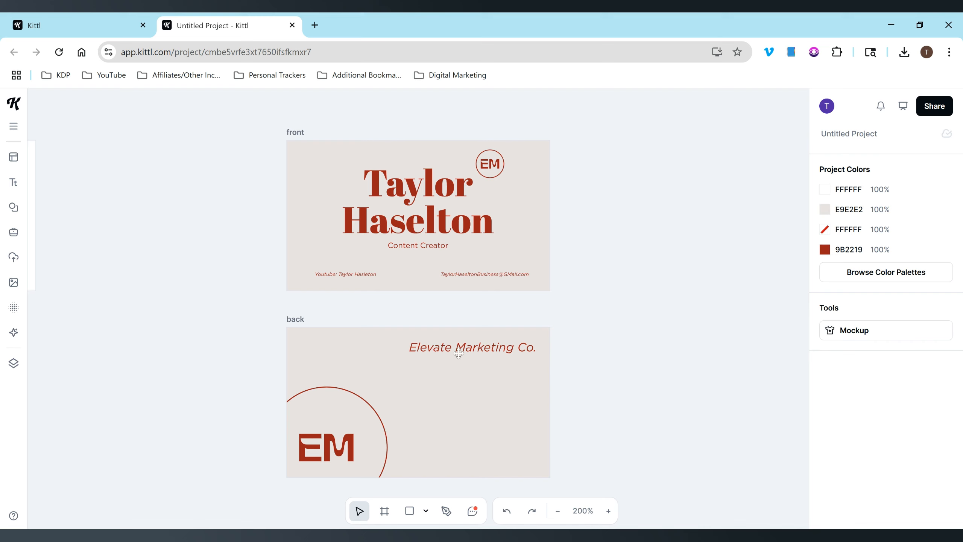
{"action": "left_click", "coordinate": [489, 169]}
{"action": "key", "text": "Delete"}
Change the back card's EM monogram to 'TH'.
{"action": "left_click", "coordinate": [514, 345]}
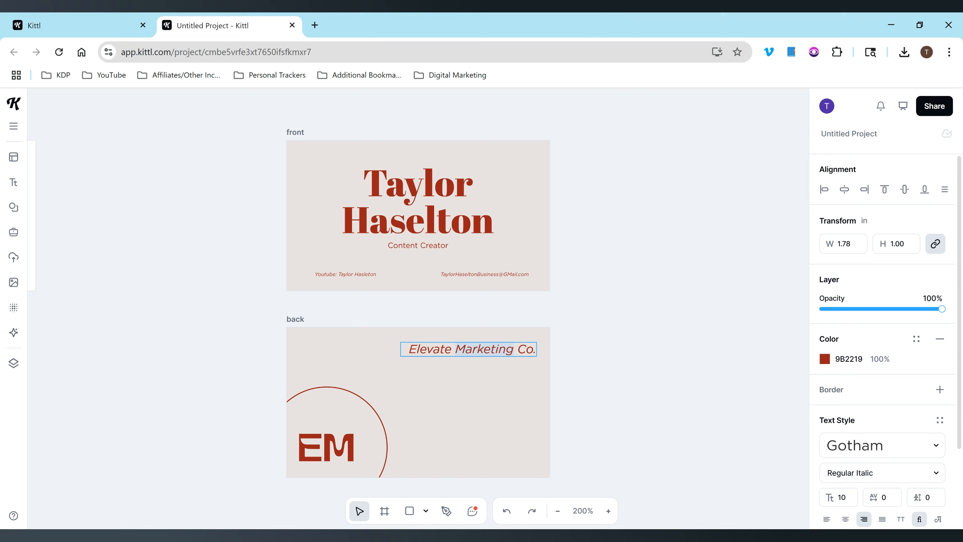
{"action": "left_click", "coordinate": [507, 349]}
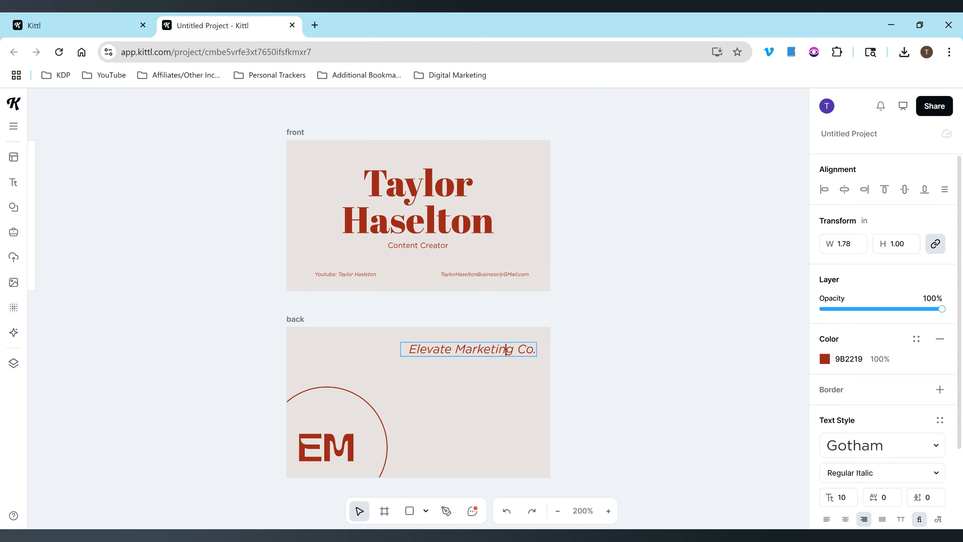
{"action": "key", "text": "ctrl+a"}
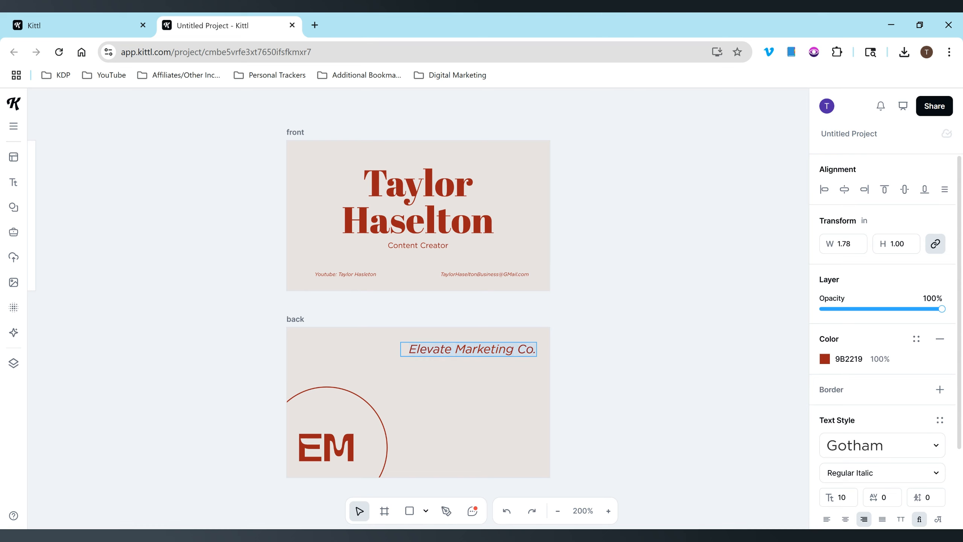
{"action": "key", "text": "Escape"}
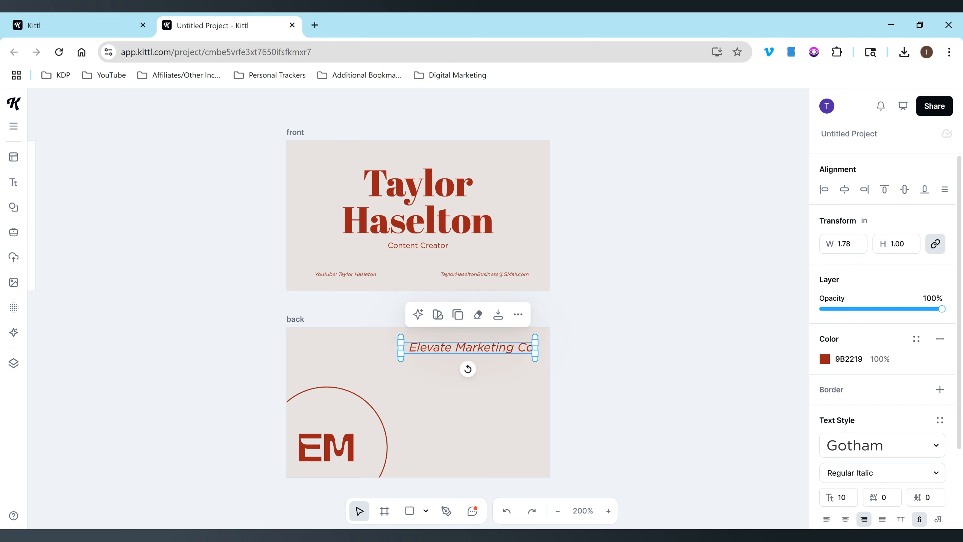
{"action": "double_click", "coordinate": [486, 344]}
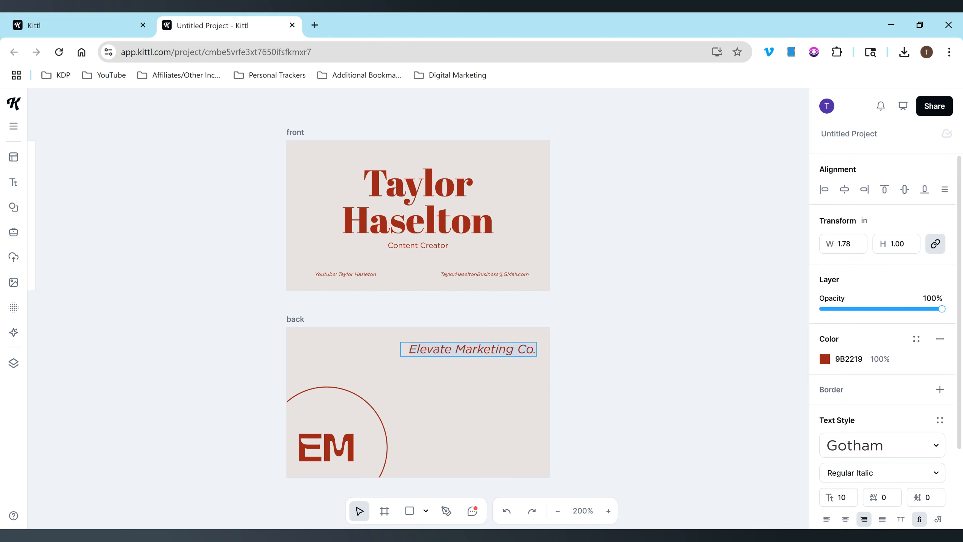
{"action": "key", "text": "Escape"}
{"action": "left_click", "coordinate": [335, 444]}
{"action": "double_click", "coordinate": [336, 444]}
{"action": "type", "text": "TH"}
{"action": "key", "text": "Escape"}
{"action": "key", "text": "Escape"}
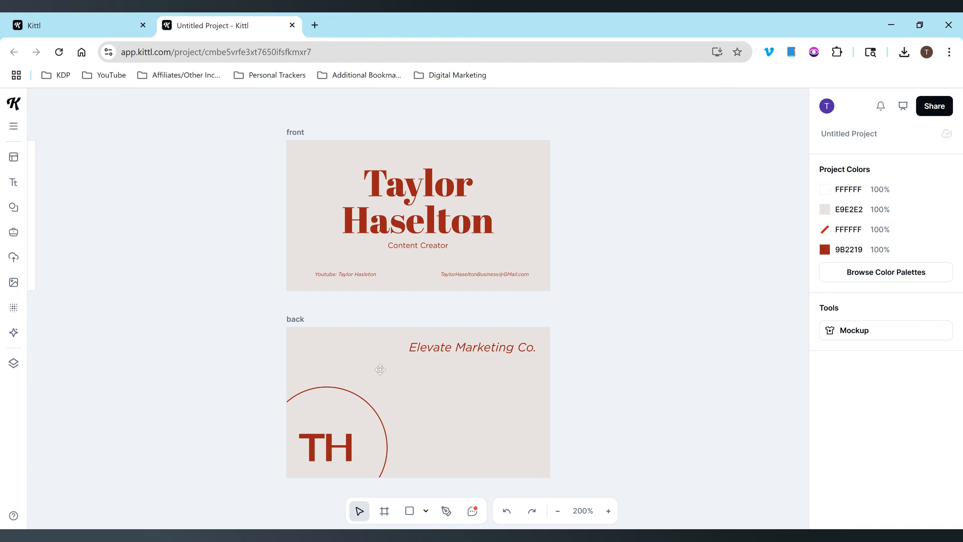
Remove the back card's circle outline and replace 'Elevate Marketing Co.' with 'Content Creator'.
{"action": "left_click", "coordinate": [368, 407]}
{"action": "key", "text": "Delete"}
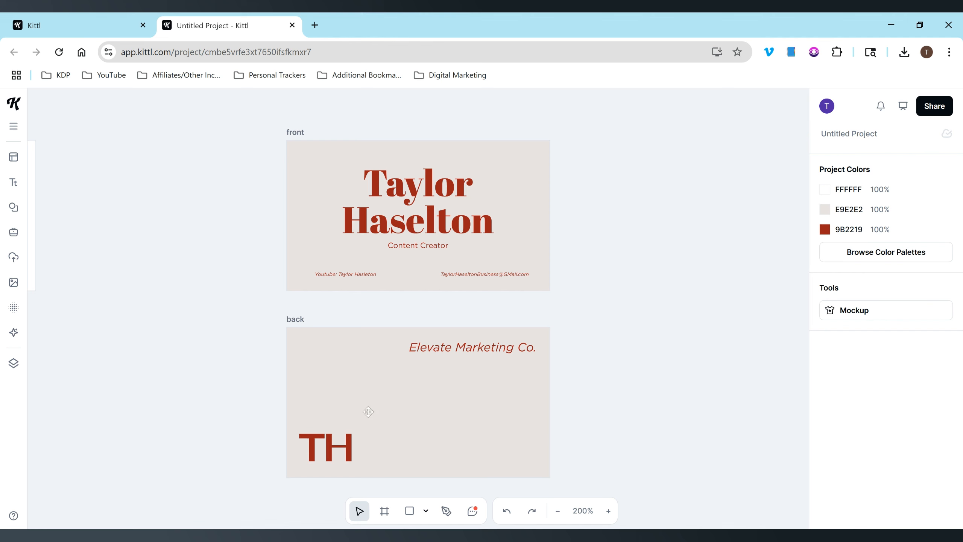
{"action": "left_click", "coordinate": [474, 347]}
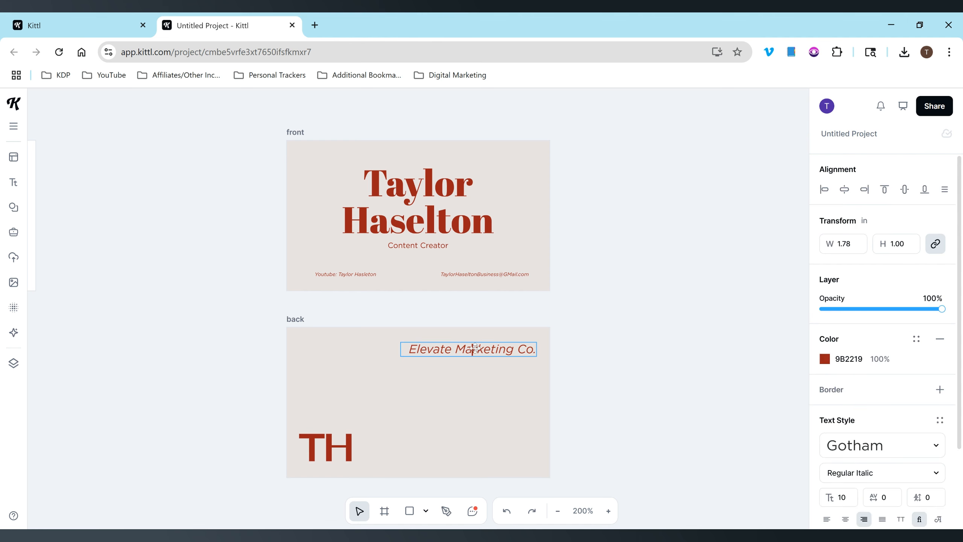
{"action": "double_click", "coordinate": [474, 347]}
{"action": "type", "text": "Content C"}
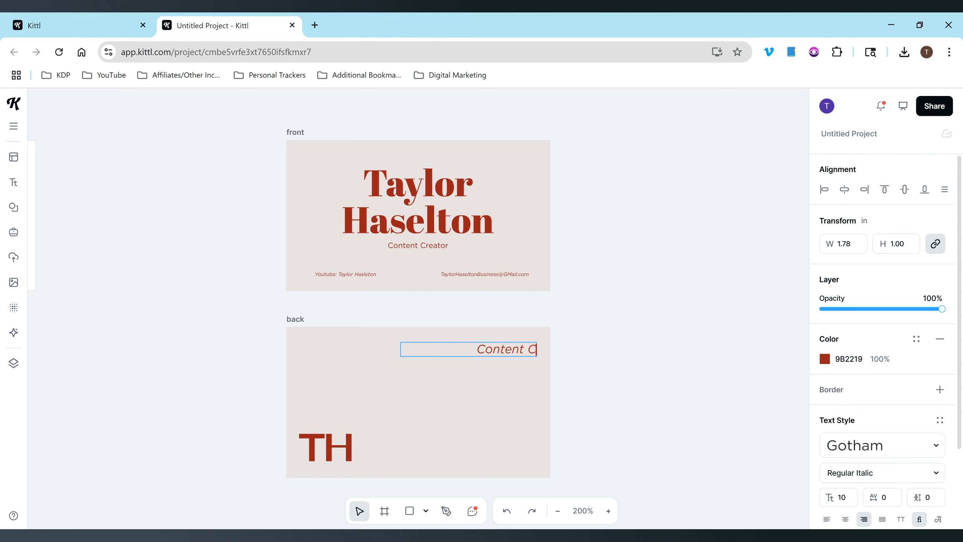
{"action": "type", "text": "reator"}
{"action": "key", "text": "Escape"}
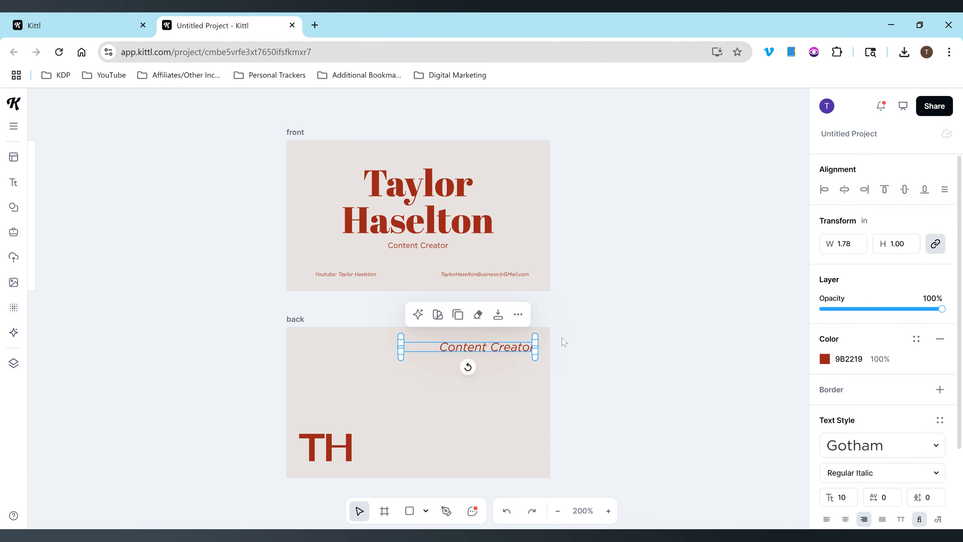
{"action": "key", "text": "Escape"}
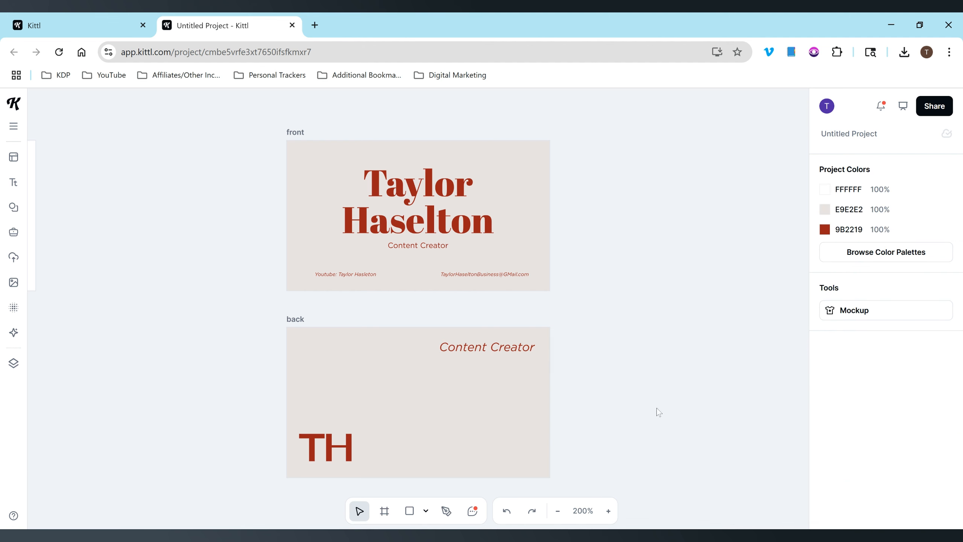
{"action": "left_click_drag", "start_coordinate": [648, 435], "coordinate": [264, 136]}
Open the color palettes list and select the front card's name heading to view its text style.
{"action": "left_click", "coordinate": [898, 256]}
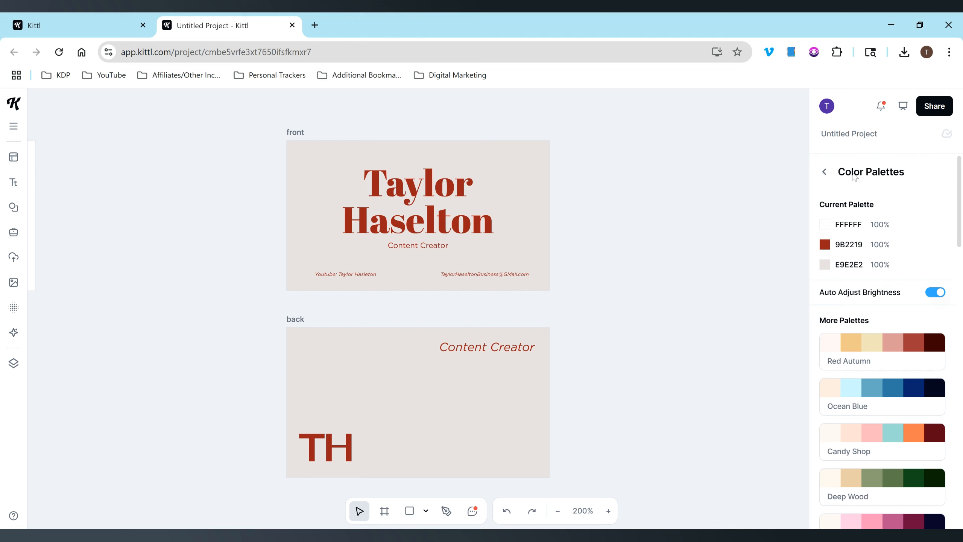
{"action": "left_click", "coordinate": [401, 216]}
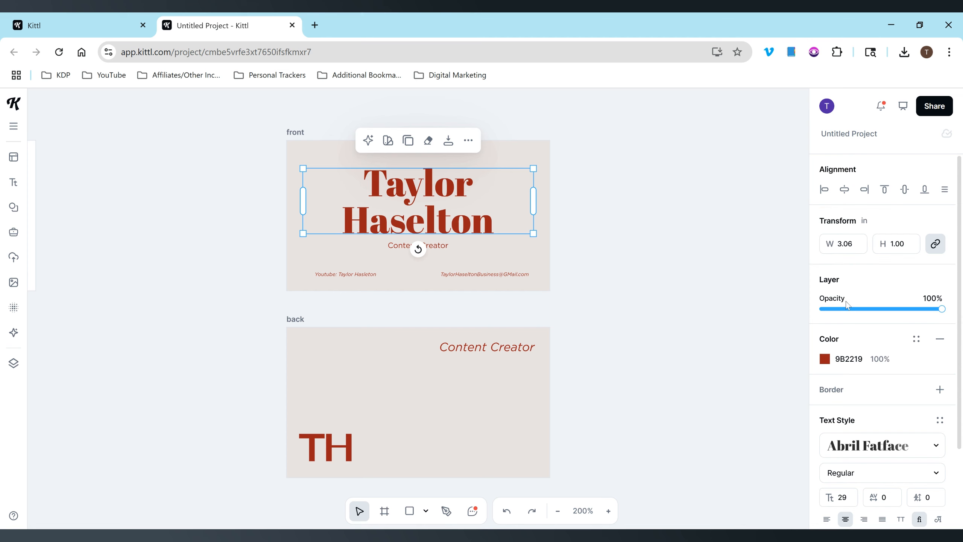
{"action": "scroll", "coordinate": [961, 257], "scroll_direction": "down", "scroll_amount": 1}
{"action": "scroll", "coordinate": [946, 380], "scroll_direction": "down", "scroll_amount": 3}
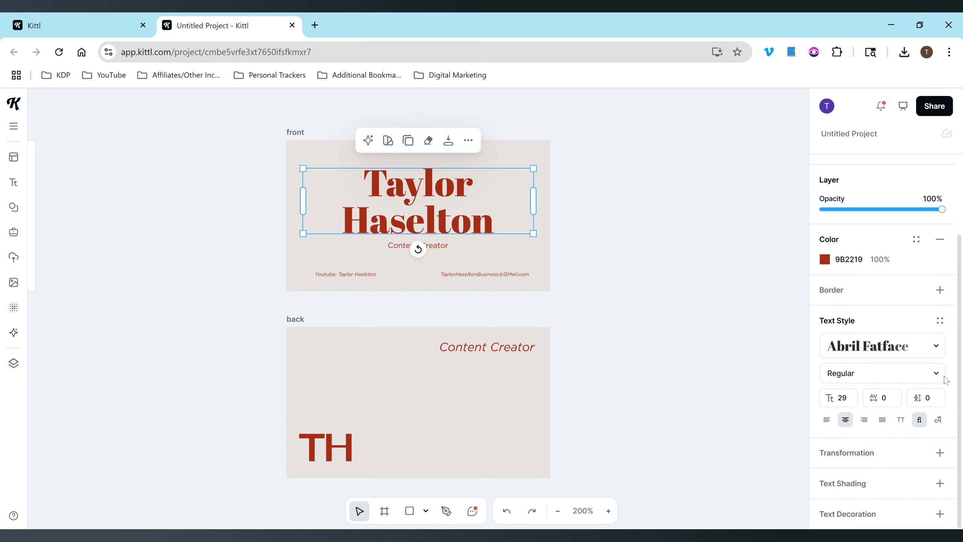
{"action": "left_click", "coordinate": [940, 483]}
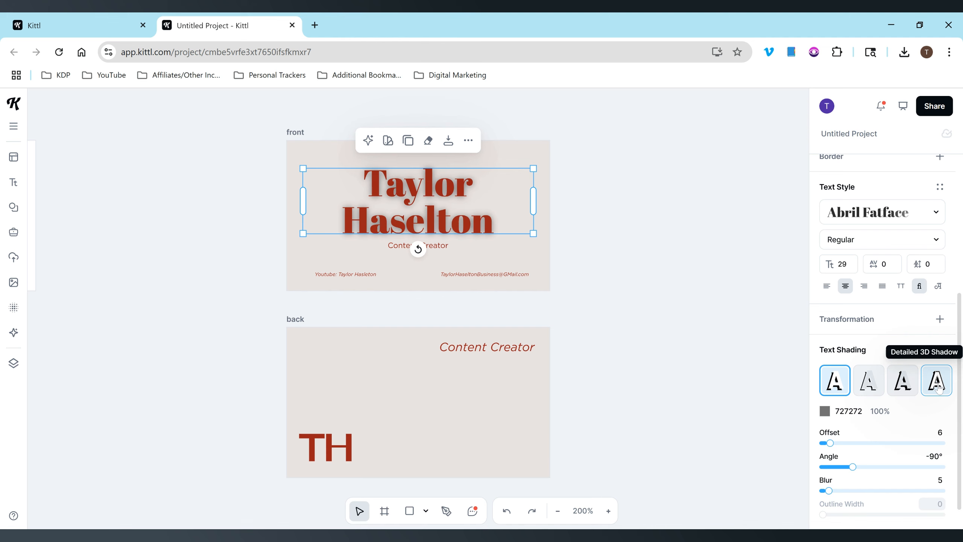
{"action": "left_click", "coordinate": [938, 388]}
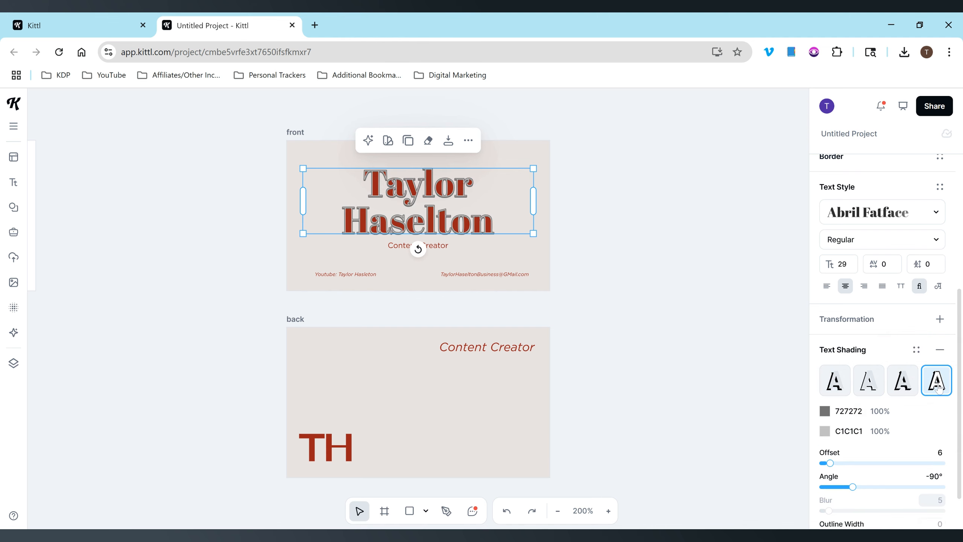
{"action": "left_click", "coordinate": [836, 384]}
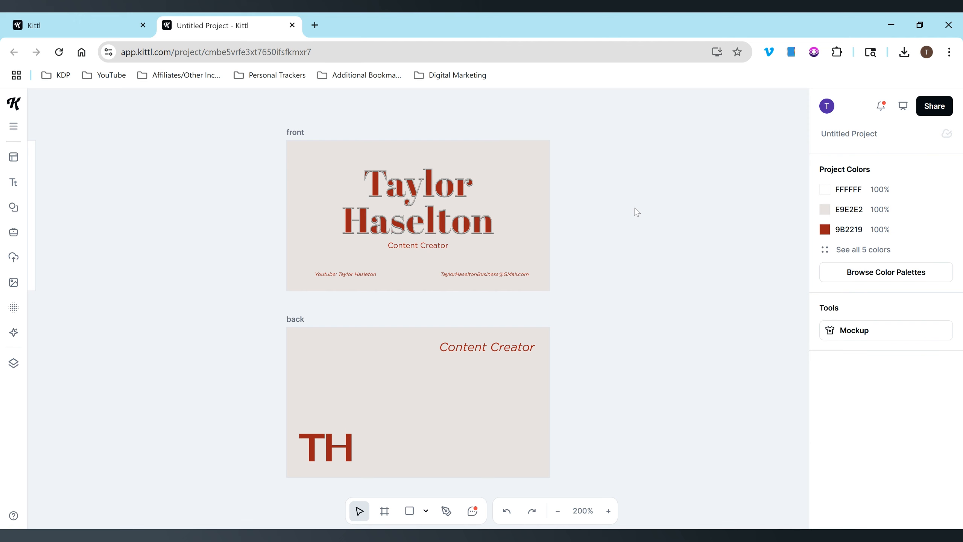
{"action": "key", "text": "ctrl+z"}
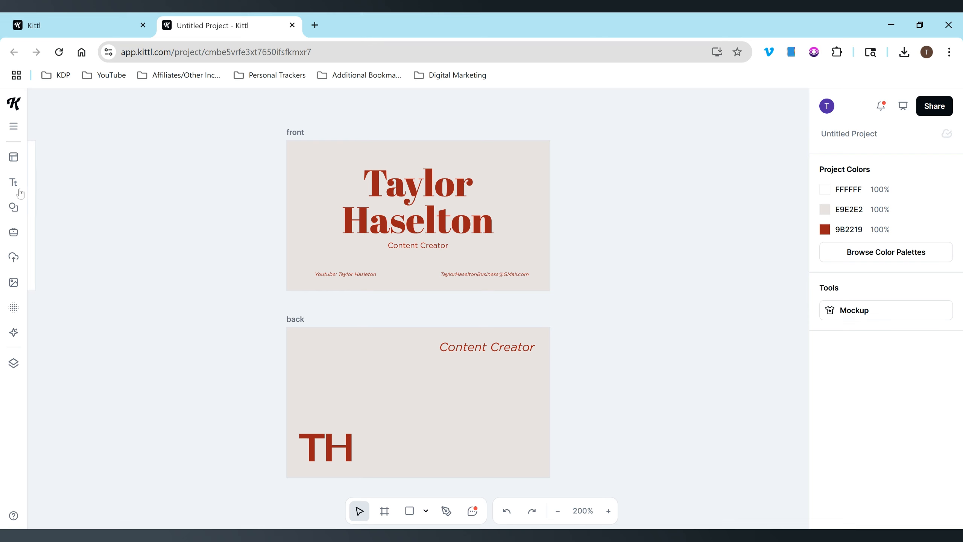
Browse the Templates, Text, Elements, Textures and AI panels, then bring up the Color Palettes list.
{"action": "left_click", "coordinate": [14, 127]}
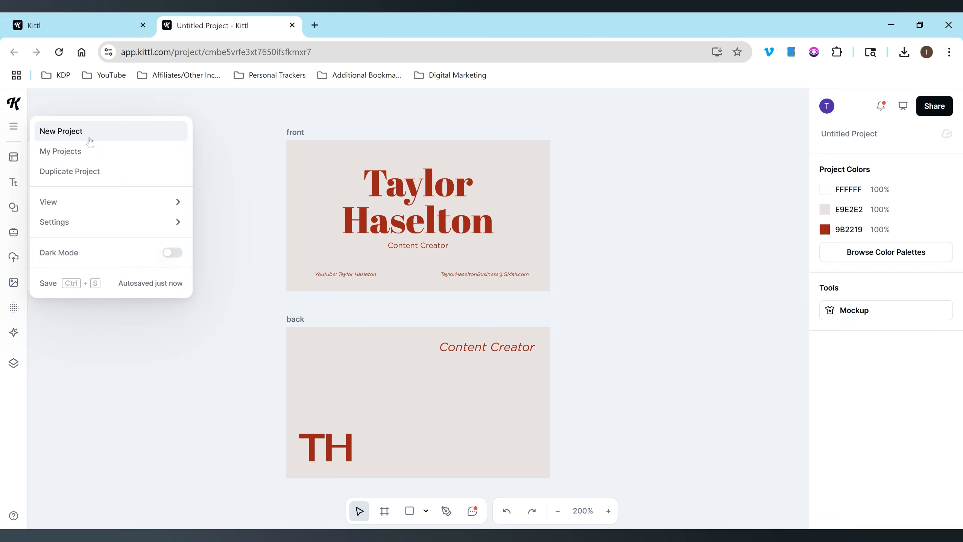
{"action": "left_click", "coordinate": [90, 138]}
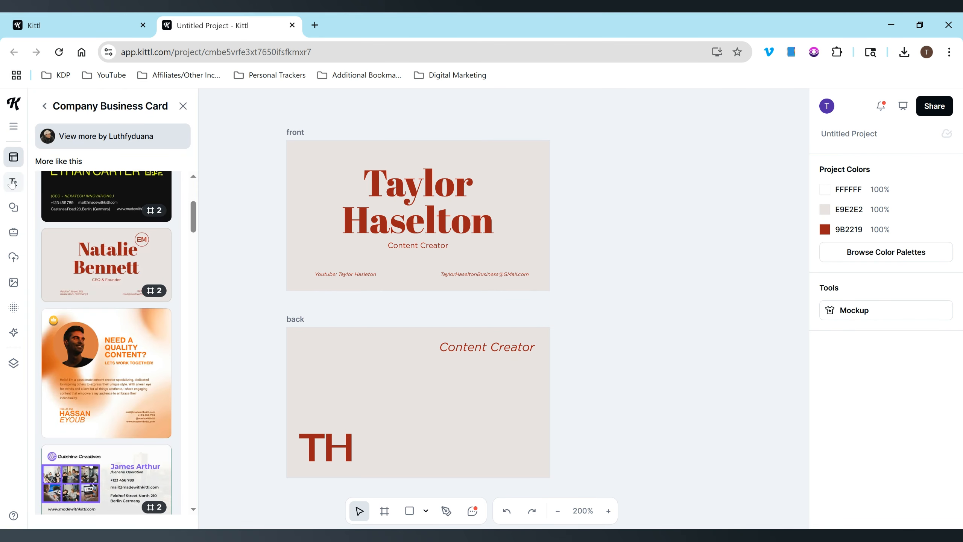
{"action": "left_click", "coordinate": [12, 183]}
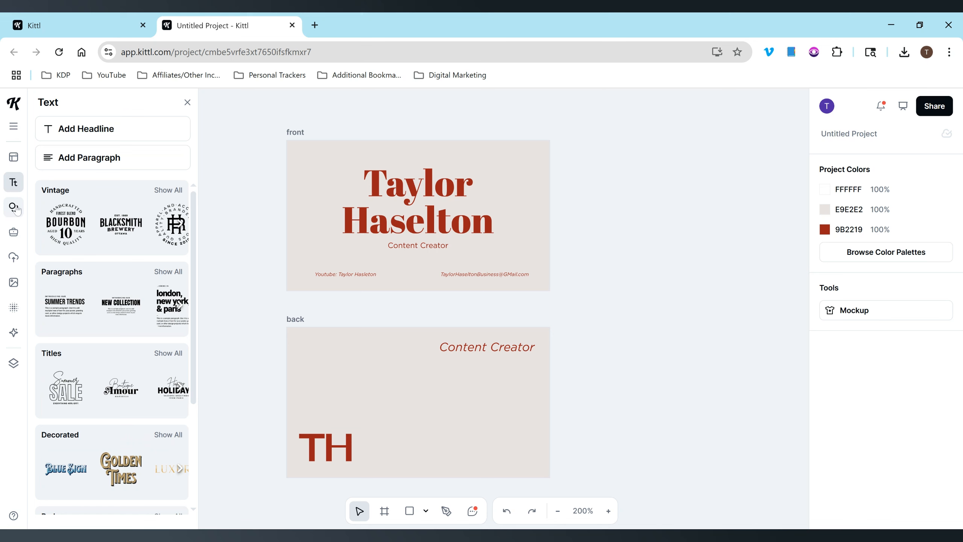
{"action": "left_click", "coordinate": [13, 208]}
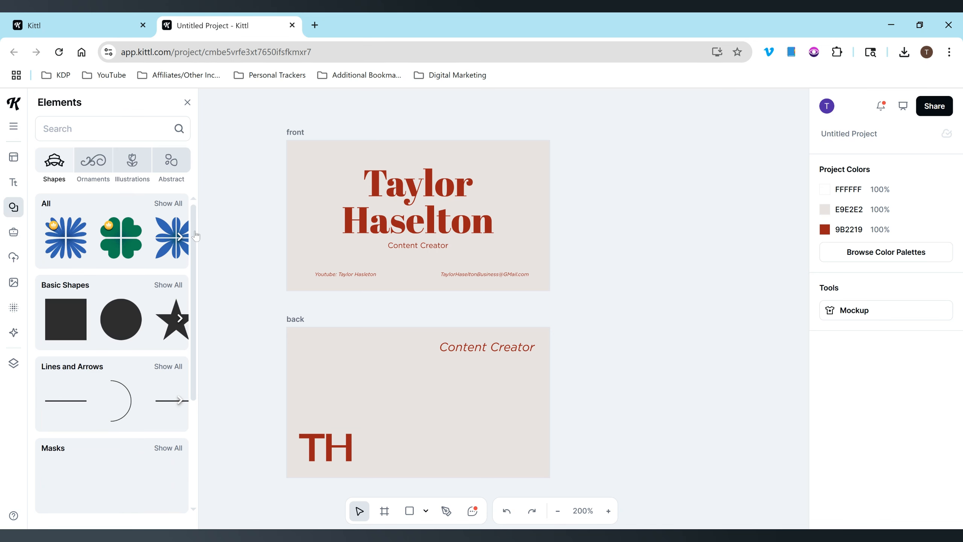
{"action": "left_click", "coordinate": [13, 307]}
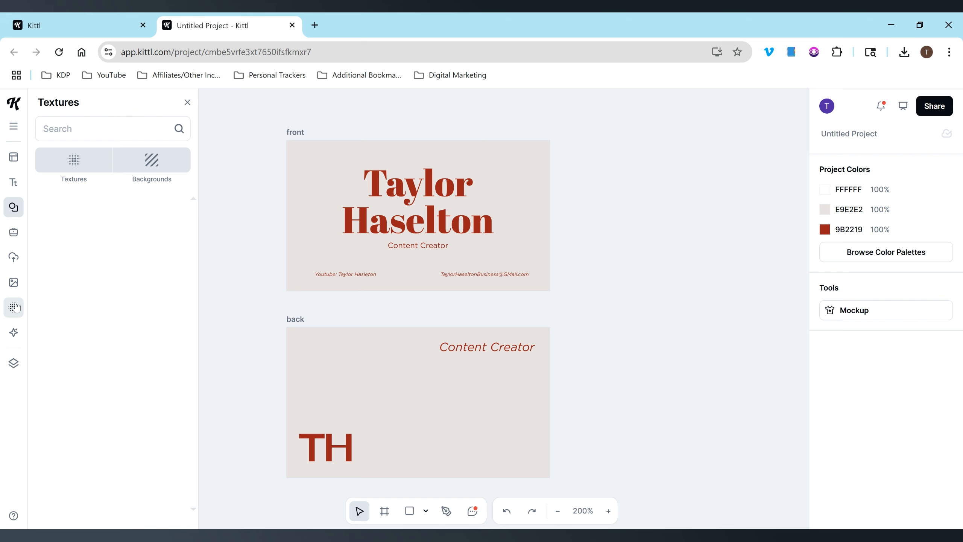
{"action": "left_click", "coordinate": [14, 334]}
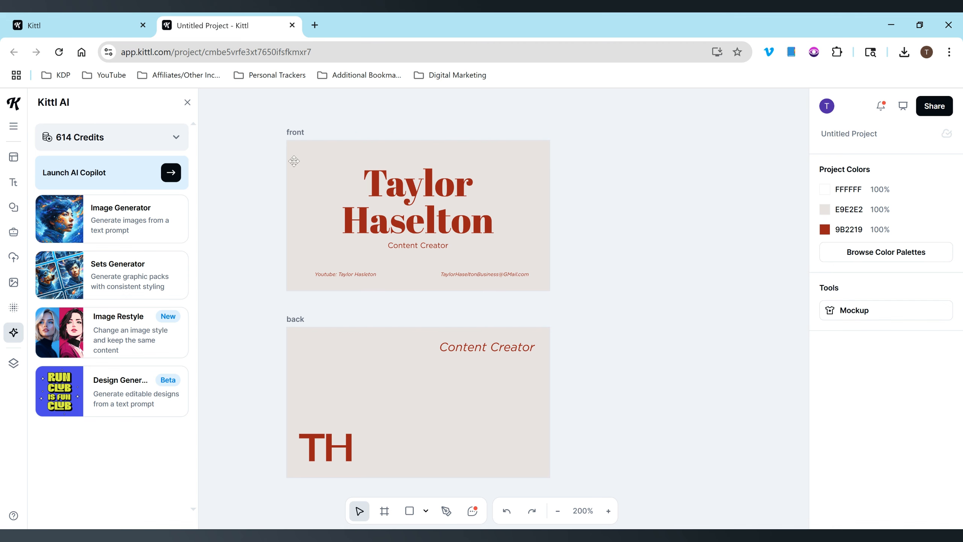
{"action": "left_click", "coordinate": [187, 102]}
{"action": "left_click", "coordinate": [908, 252]}
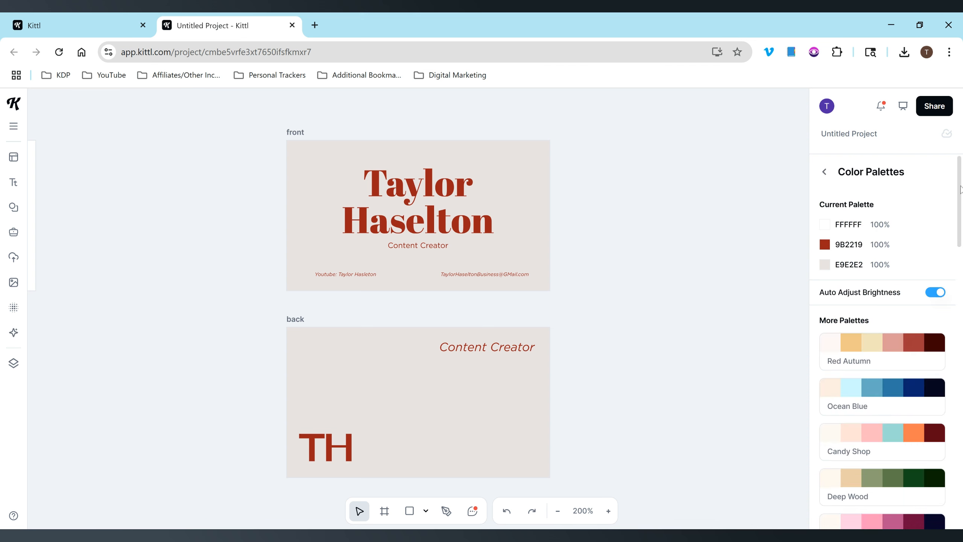
{"action": "left_click_drag", "start_coordinate": [960, 175], "coordinate": [960, 213]}
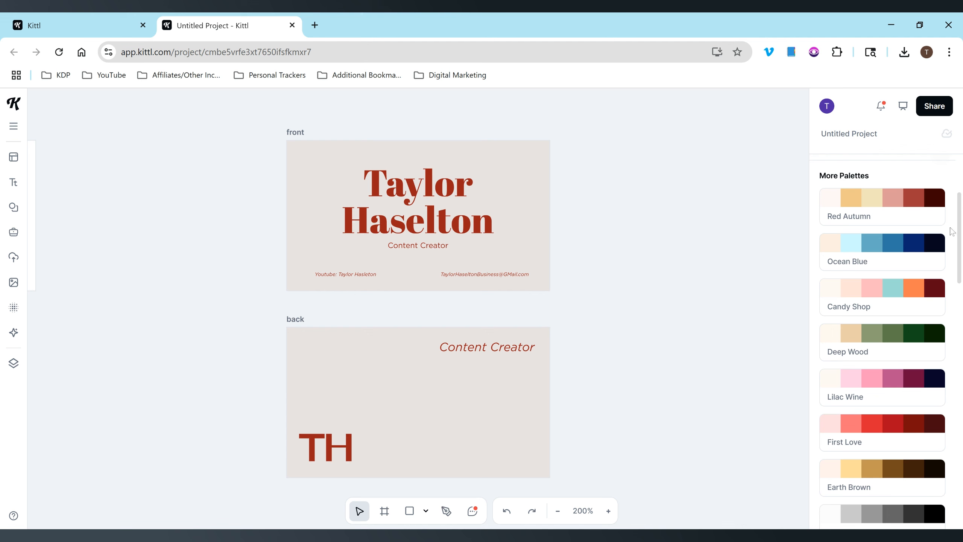
{"action": "left_click", "coordinate": [883, 384]}
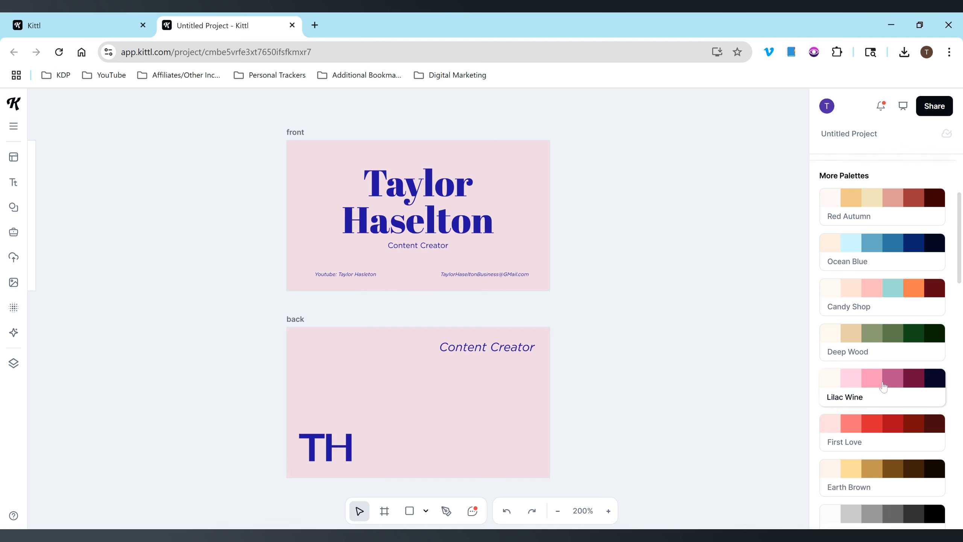
{"action": "left_click", "coordinate": [899, 241]}
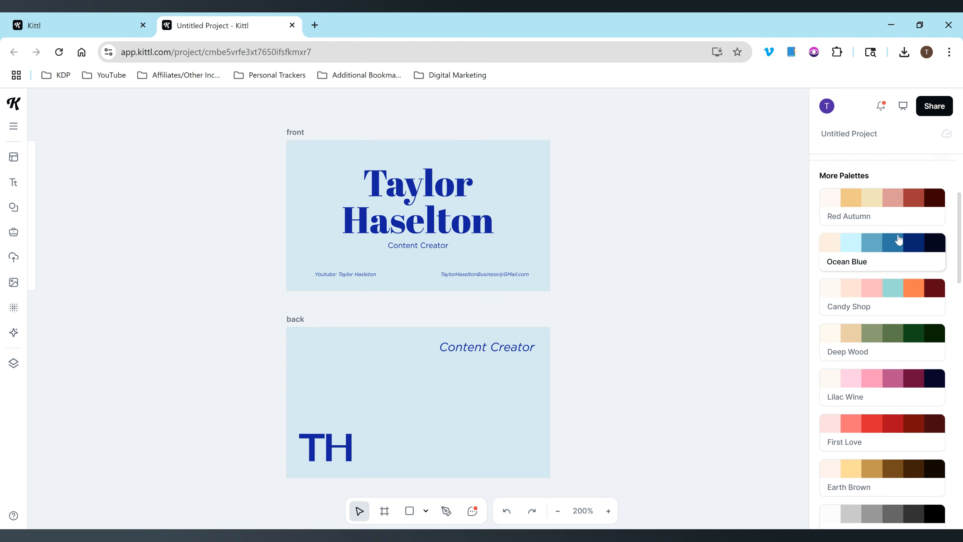
{"action": "left_click", "coordinate": [907, 397]}
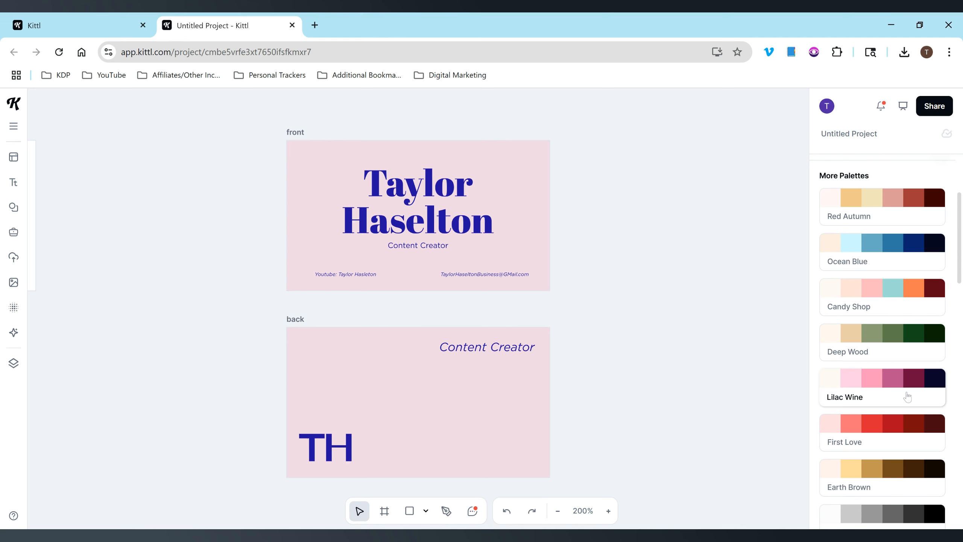
{"action": "left_click", "coordinate": [908, 298]}
{"action": "left_click", "coordinate": [909, 245]}
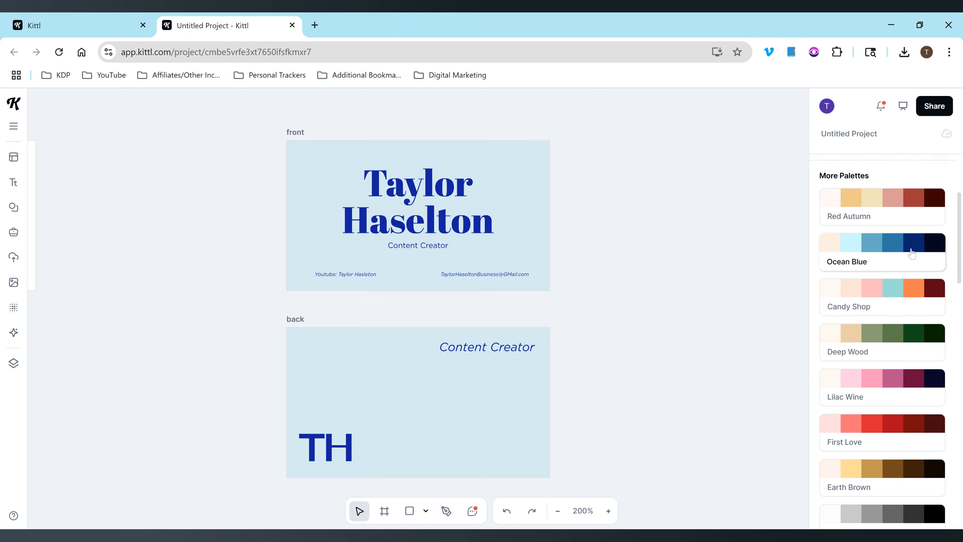
{"action": "left_click", "coordinate": [906, 219]}
{"action": "left_click", "coordinate": [903, 246]}
{"action": "left_click", "coordinate": [904, 219]}
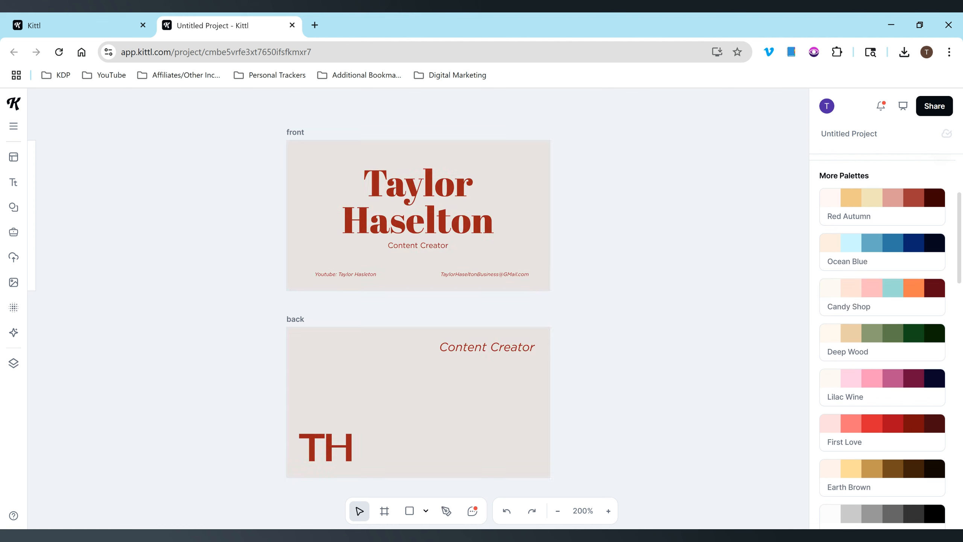
{"action": "left_click_drag", "start_coordinate": [961, 265], "coordinate": [961, 241]}
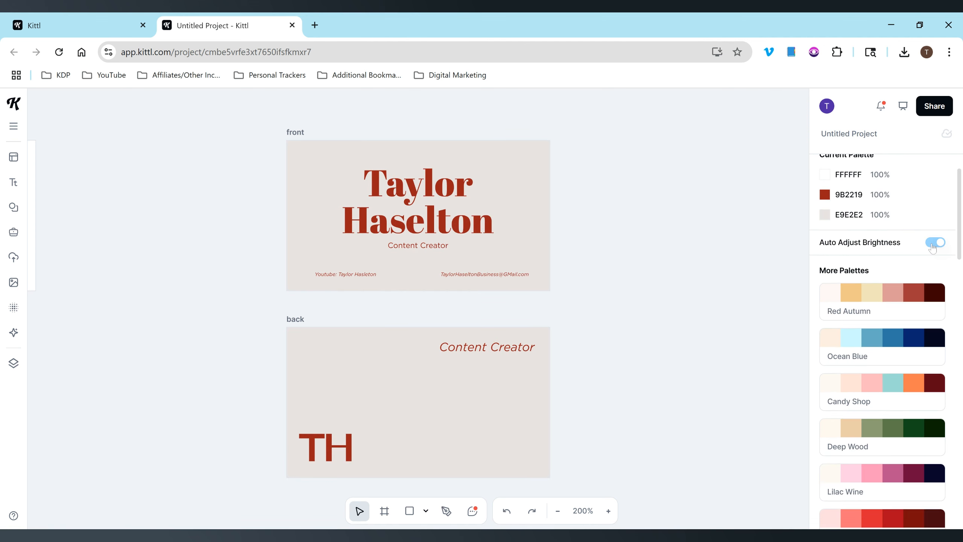
Try the Red Autumn palette while toggling Auto Adjust Brightness, leaving it switched on.
{"action": "left_click", "coordinate": [933, 244]}
{"action": "left_click", "coordinate": [910, 299]}
{"action": "left_click", "coordinate": [935, 244]}
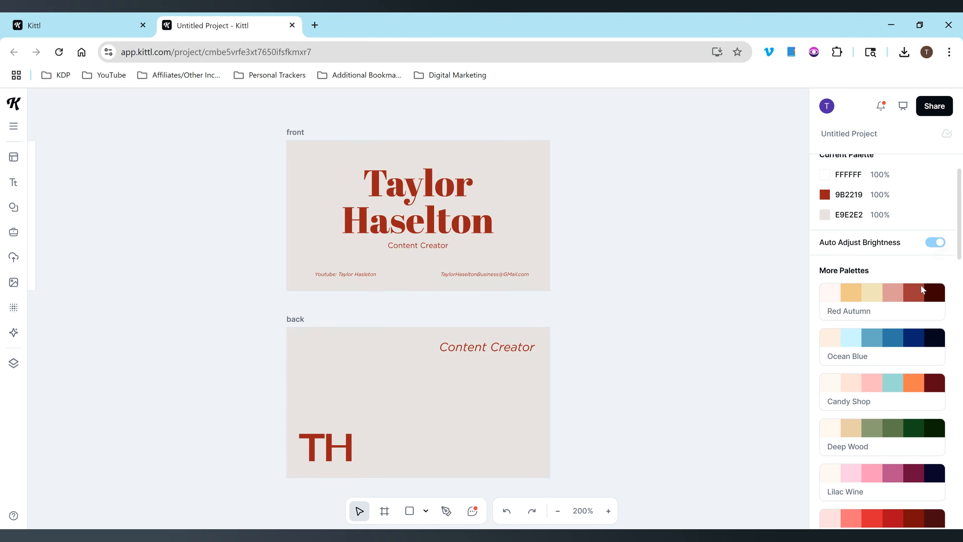
{"action": "left_click", "coordinate": [935, 244]}
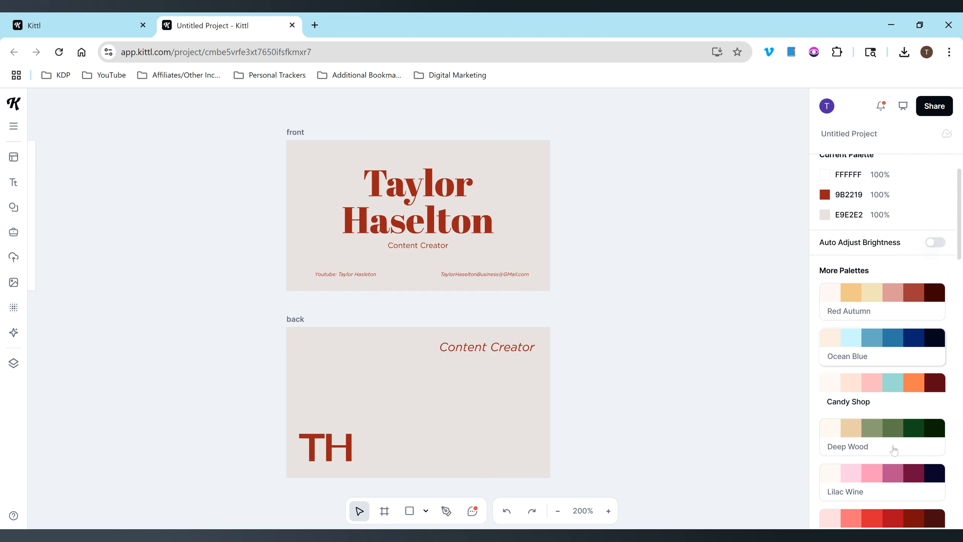
{"action": "left_click", "coordinate": [933, 243]}
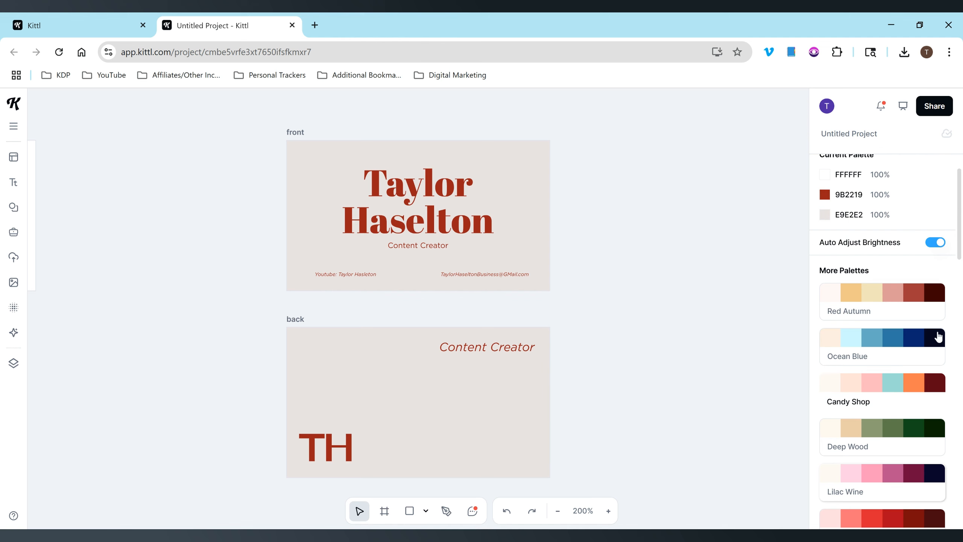
{"action": "scroll", "coordinate": [882, 342], "scroll_direction": "down", "scroll_amount": 5}
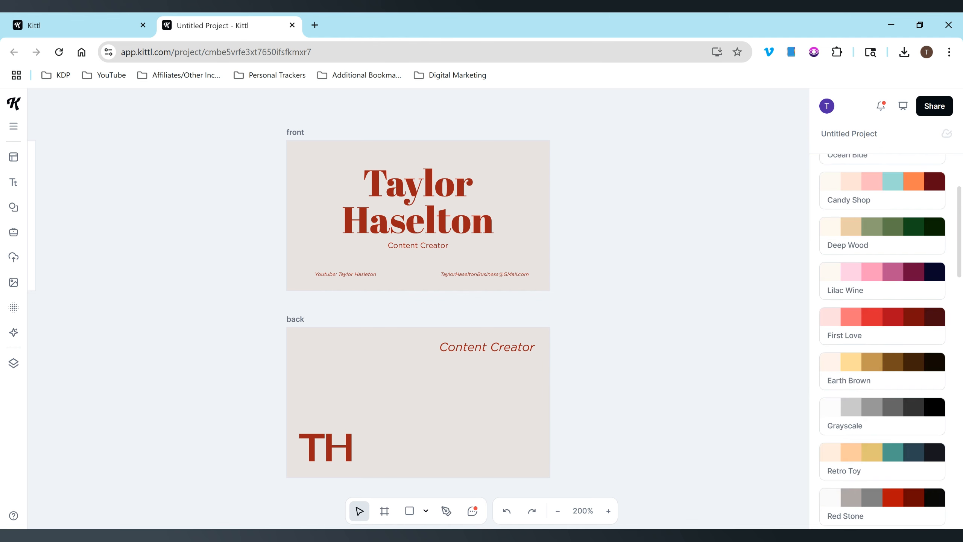
{"action": "scroll", "coordinate": [903, 288], "scroll_direction": "down", "scroll_amount": 1}
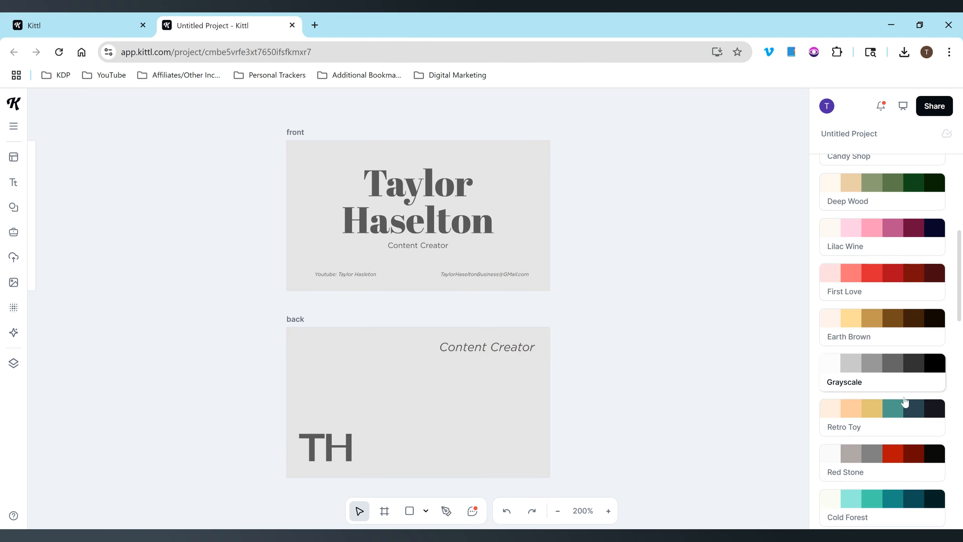
{"action": "left_click", "coordinate": [960, 463]}
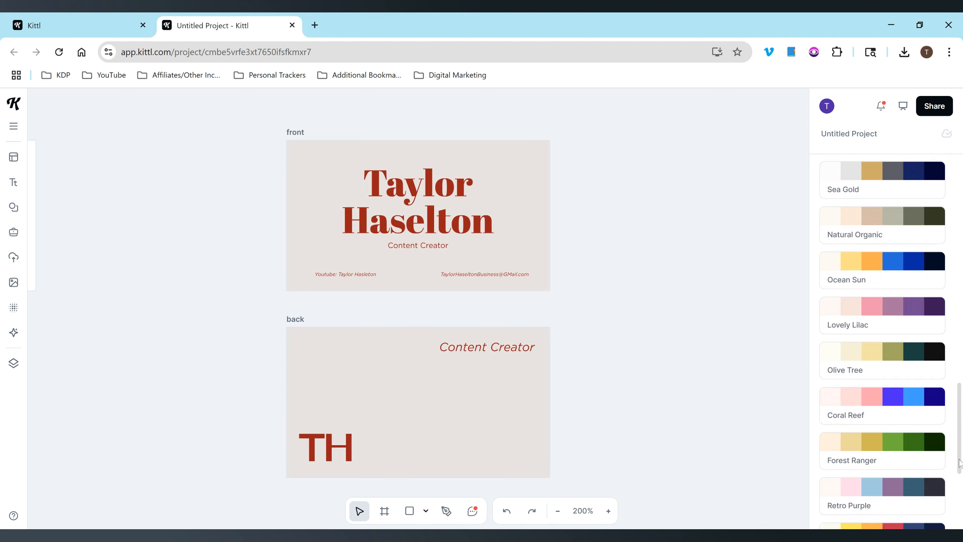
{"action": "scroll", "coordinate": [958, 466], "scroll_direction": "down", "scroll_amount": 3}
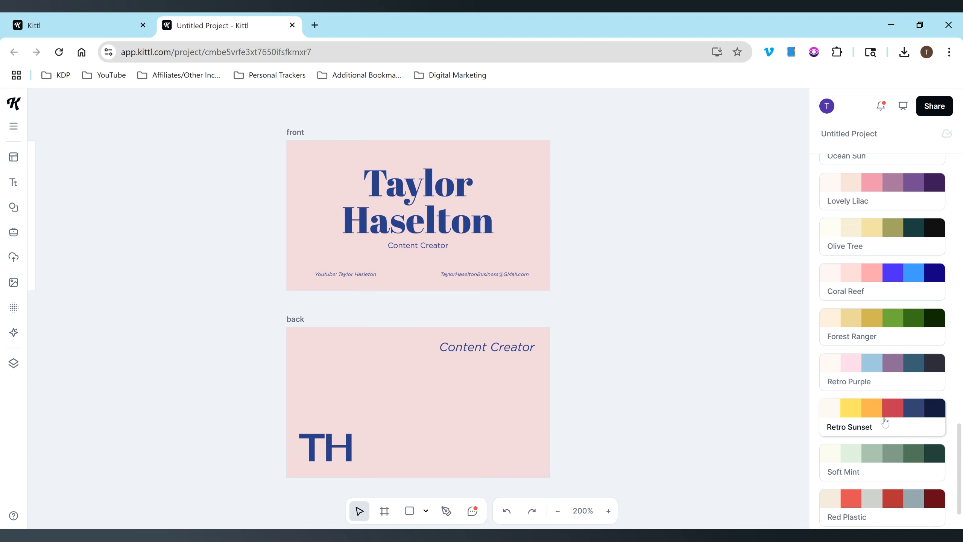
{"action": "scroll", "coordinate": [961, 455], "scroll_direction": "up", "scroll_amount": 5}
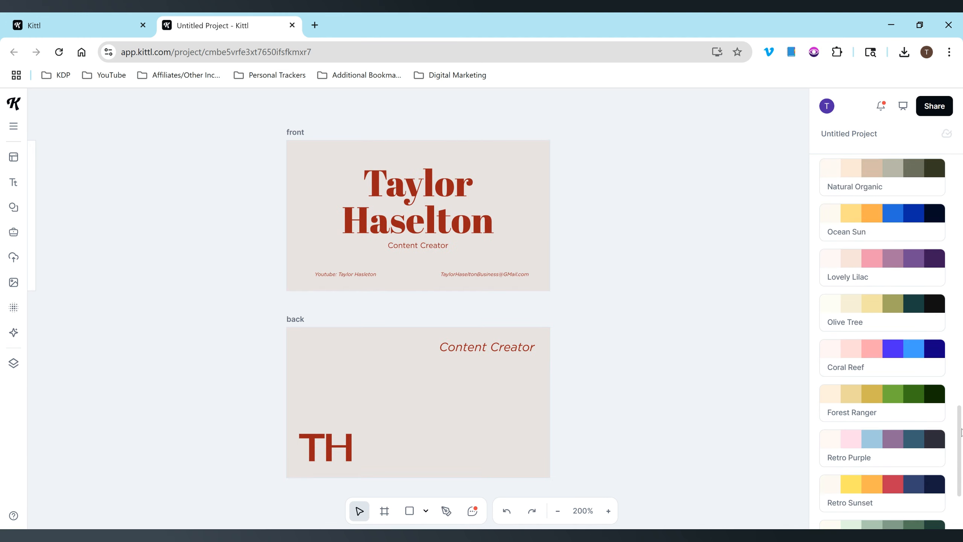
{"action": "scroll", "coordinate": [882, 341], "scroll_direction": "up", "scroll_amount": 4}
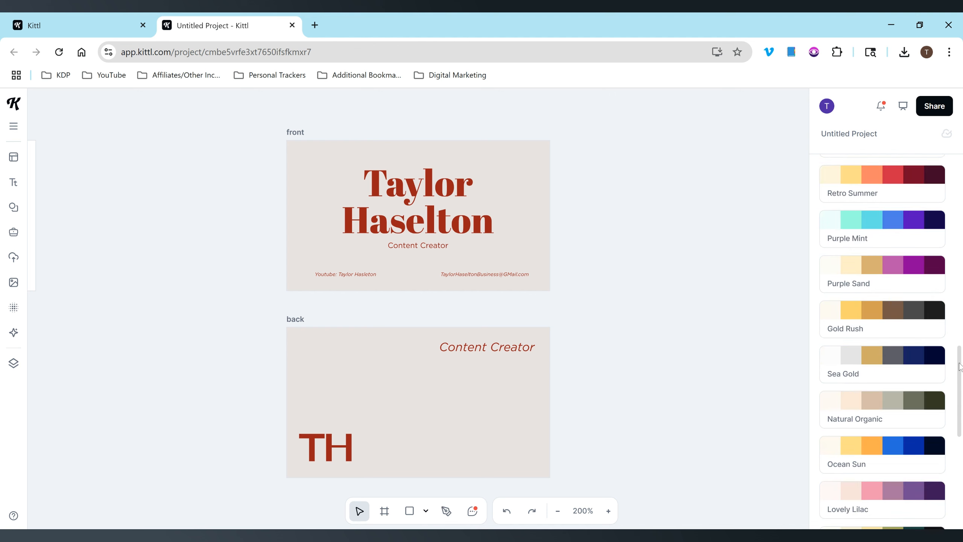
{"action": "left_click_drag", "start_coordinate": [962, 362], "coordinate": [962, 317]}
{"action": "left_click", "coordinate": [887, 366]}
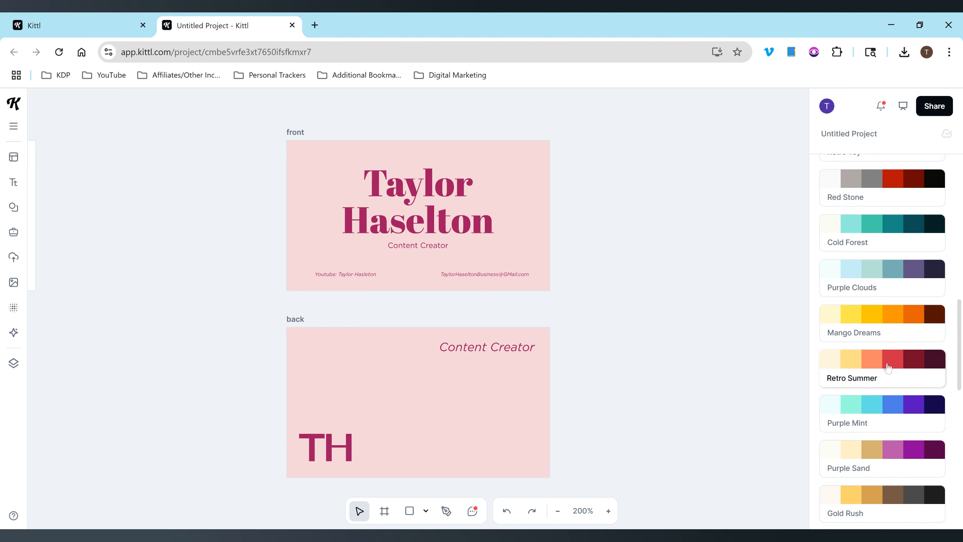
{"action": "left_click", "coordinate": [929, 354]}
{"action": "left_click_drag", "start_coordinate": [960, 351], "coordinate": [960, 340]}
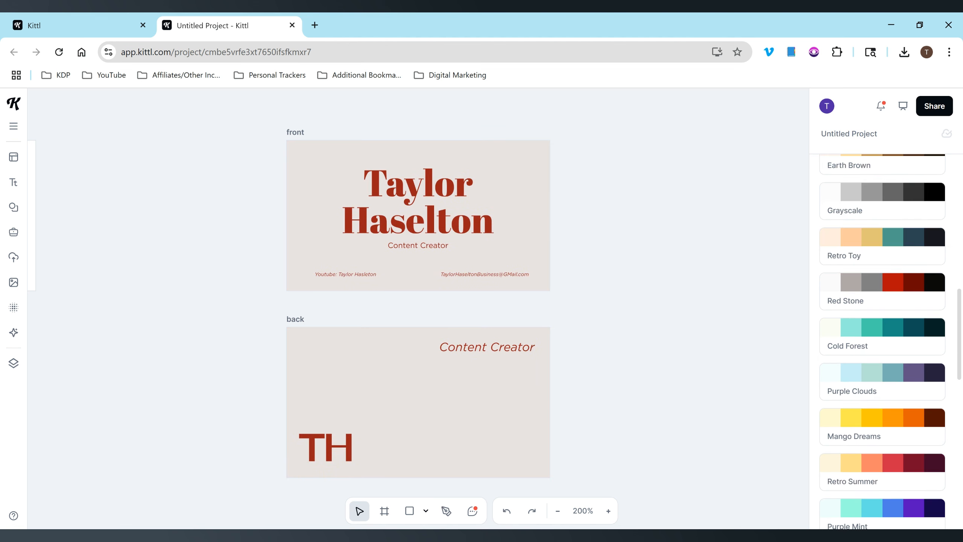
{"action": "scroll", "coordinate": [903, 258], "scroll_direction": "up", "scroll_amount": 5}
{"action": "left_click", "coordinate": [903, 258]}
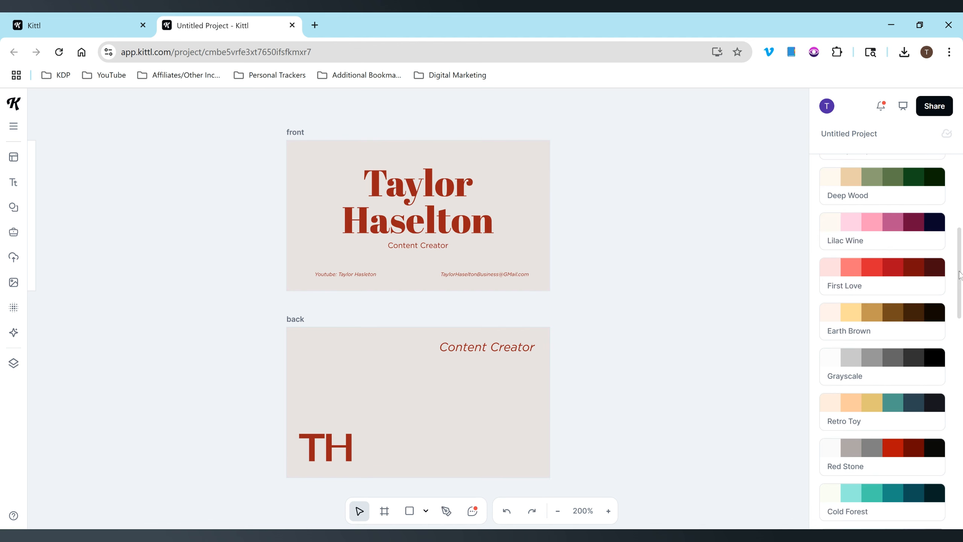
Apply the Retro Summer palette from More Palettes for a F6D5DA pink background and 9F155F magenta text.
{"action": "left_click_drag", "start_coordinate": [960, 275], "coordinate": [955, 343]}
{"action": "scroll", "coordinate": [900, 205], "scroll_direction": "down", "scroll_amount": 1}
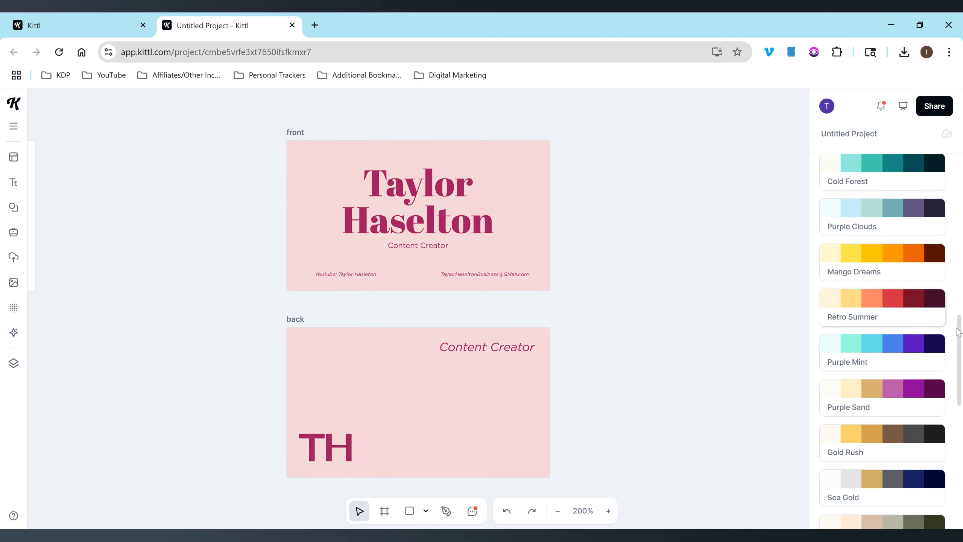
{"action": "scroll", "coordinate": [961, 408], "scroll_direction": "down", "scroll_amount": 4}
{"action": "scroll", "coordinate": [961, 408], "scroll_direction": "down", "scroll_amount": 5}
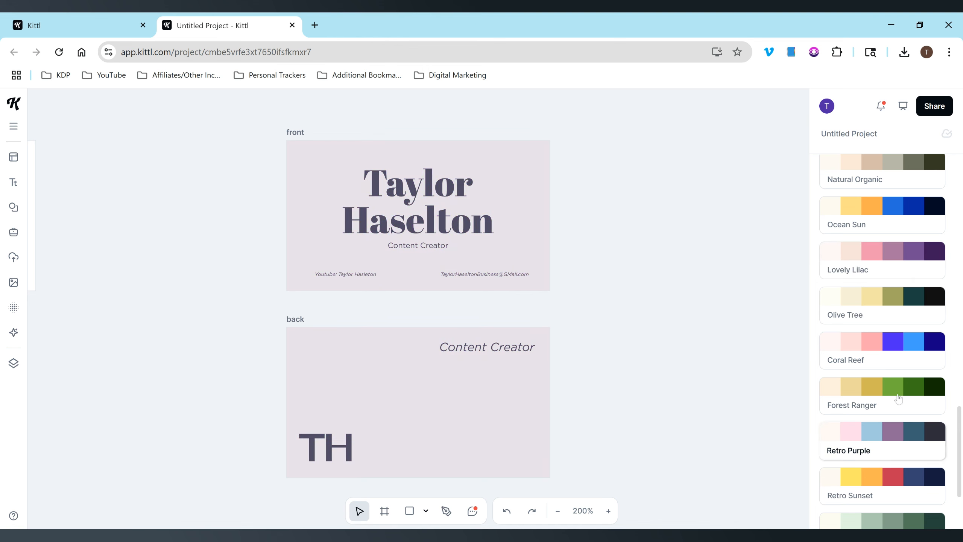
{"action": "left_click_drag", "start_coordinate": [961, 422], "coordinate": [959, 454]}
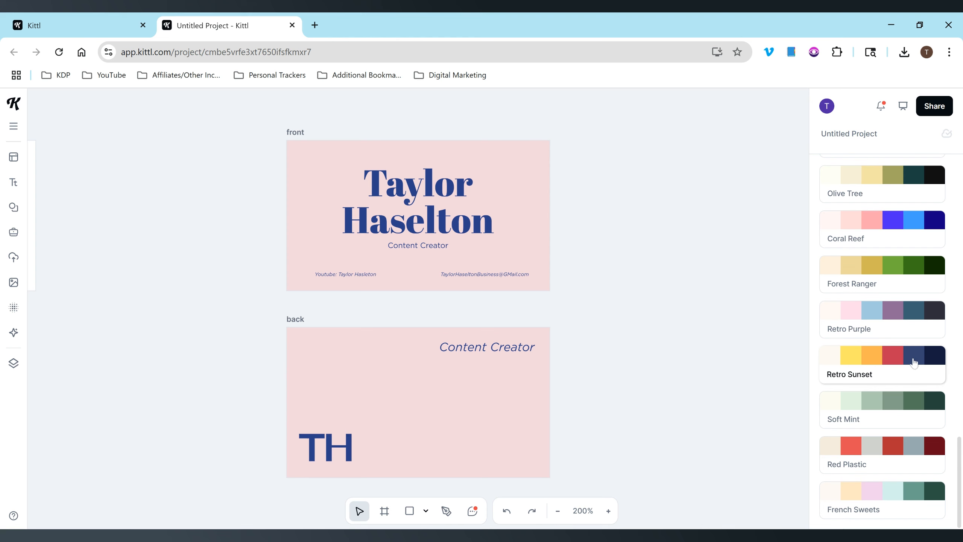
{"action": "left_click_drag", "start_coordinate": [962, 467], "coordinate": [960, 357]}
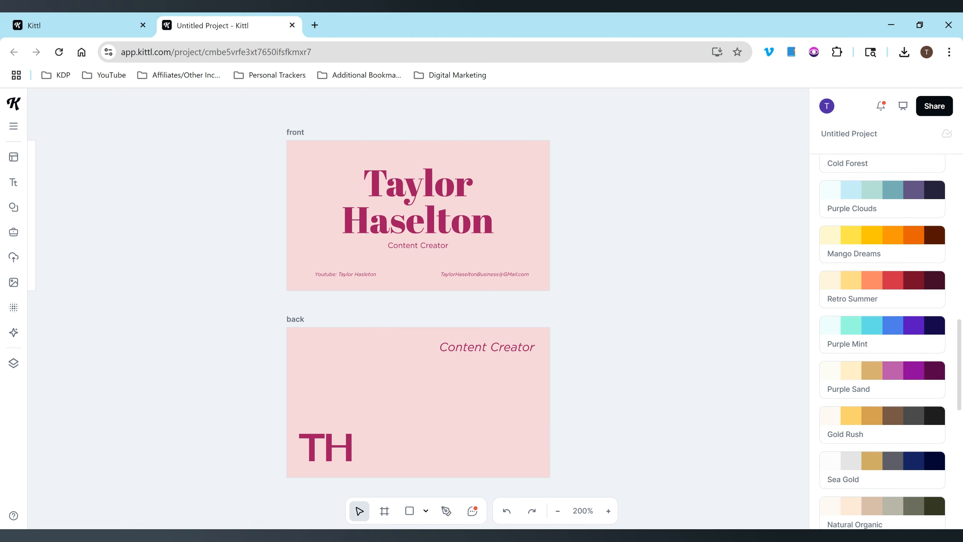
{"action": "scroll", "coordinate": [958, 320], "scroll_direction": "up", "scroll_amount": 1}
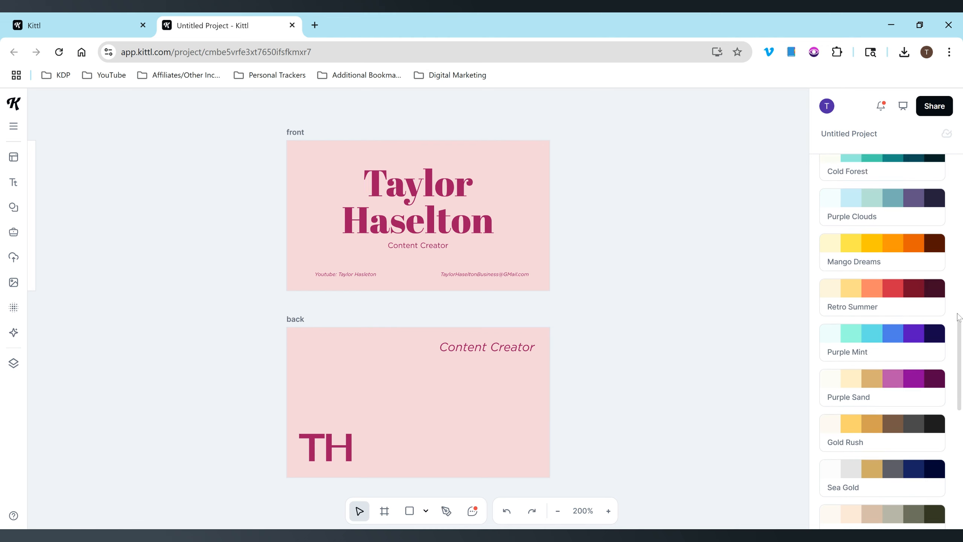
{"action": "left_click_drag", "start_coordinate": [958, 317], "coordinate": [961, 132]}
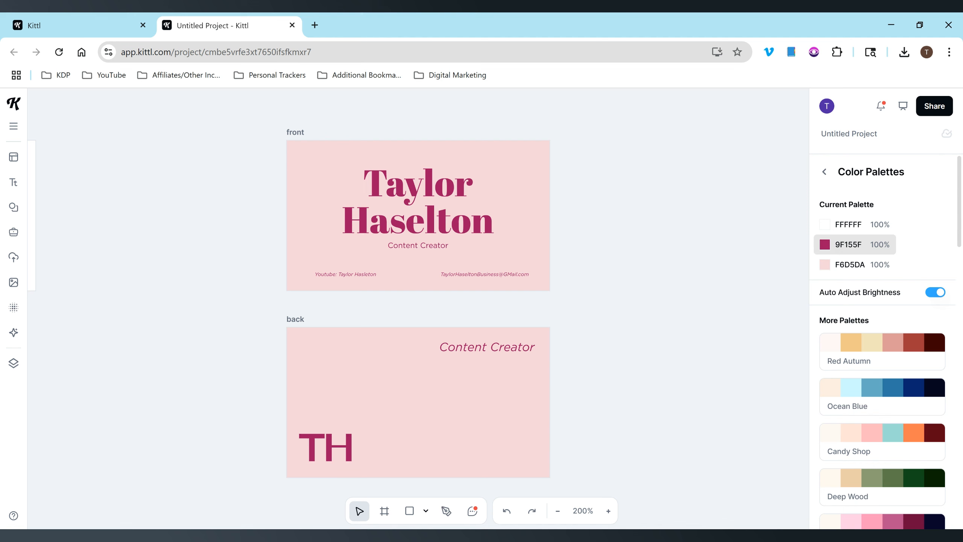
Adjust the F6D5DA background hue to lavender pink F6D5F3, keeping the 9F155F magenta lettering.
{"action": "left_click", "coordinate": [826, 265]}
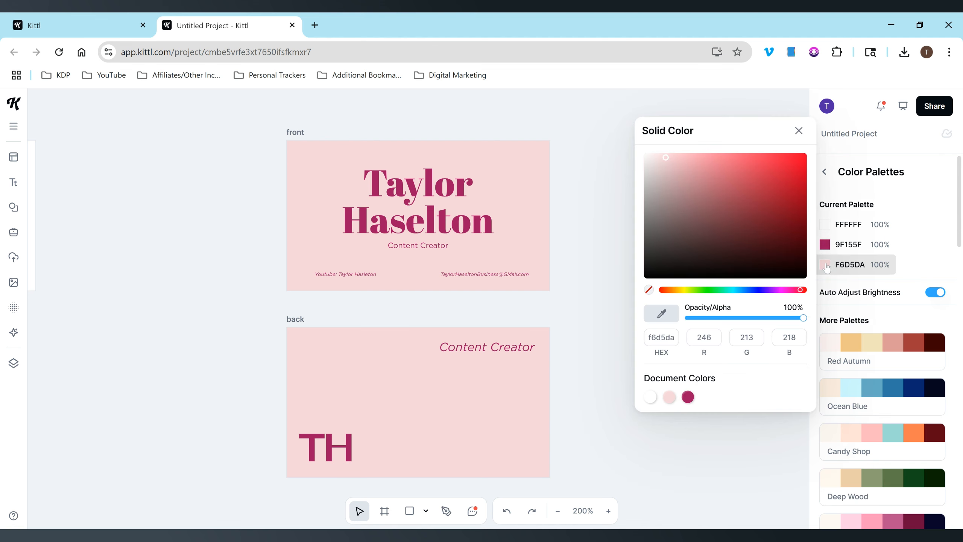
{"action": "left_click", "coordinate": [784, 291]}
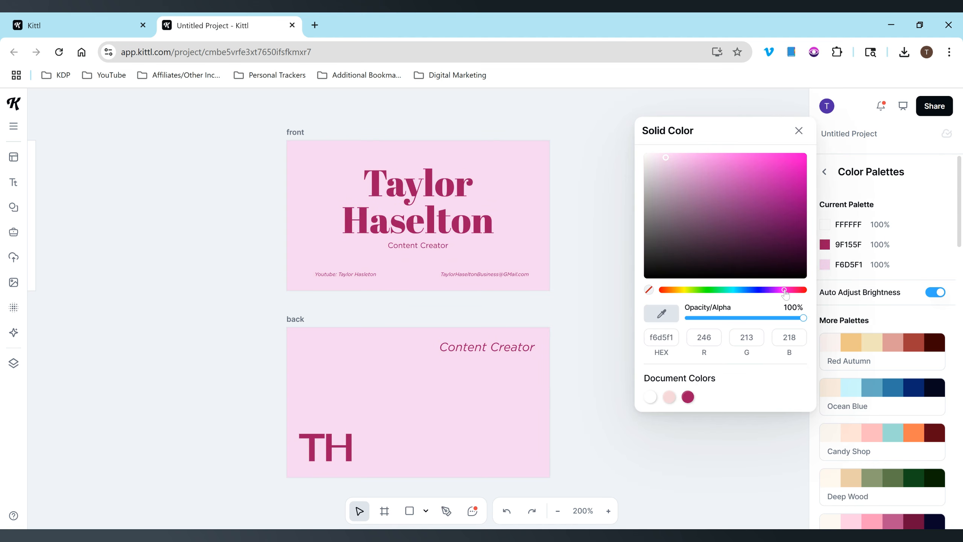
{"action": "left_click", "coordinate": [788, 290]}
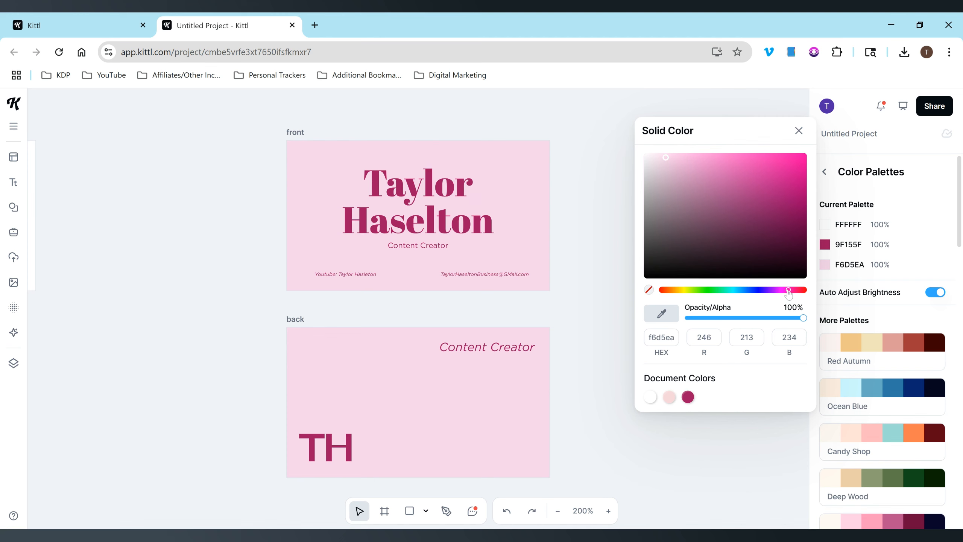
{"action": "mouse_move", "coordinate": [772, 290]}
{"action": "left_mouse_down"}
{"action": "mouse_move", "coordinate": [704, 289]}
{"action": "mouse_move", "coordinate": [844, 301]}
{"action": "mouse_move", "coordinate": [783, 292]}
{"action": "left_mouse_up"}
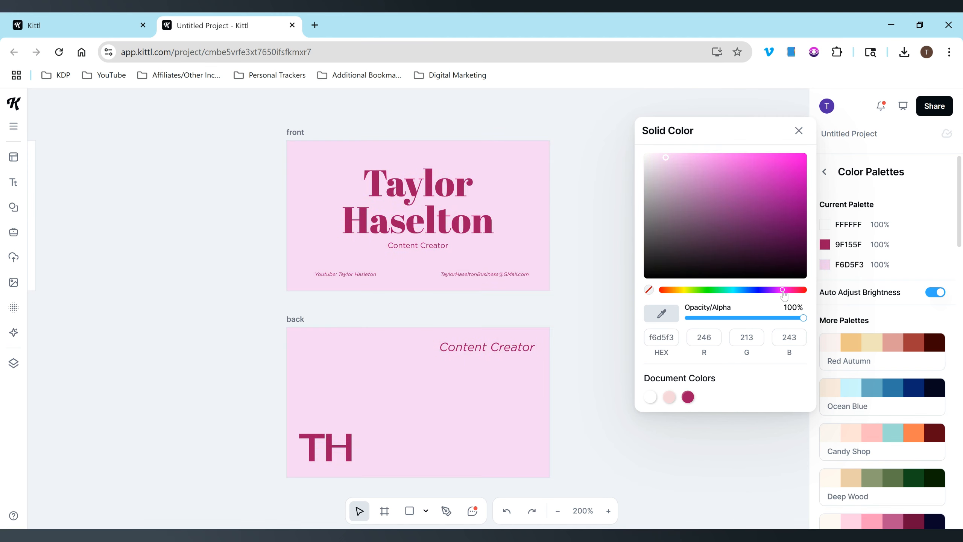
{"action": "left_click", "coordinate": [602, 220]}
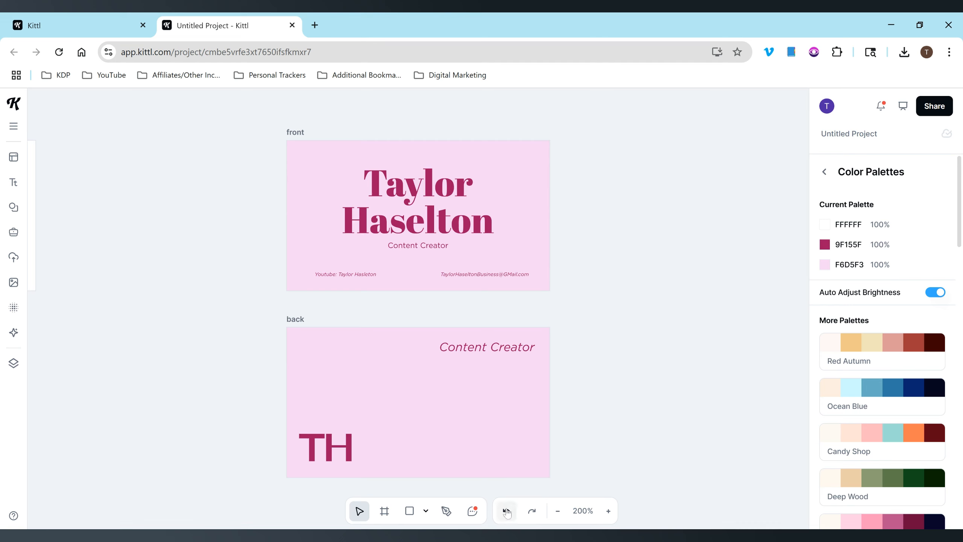
{"action": "left_click", "coordinate": [507, 512]}
{"action": "left_click", "coordinate": [405, 233]}
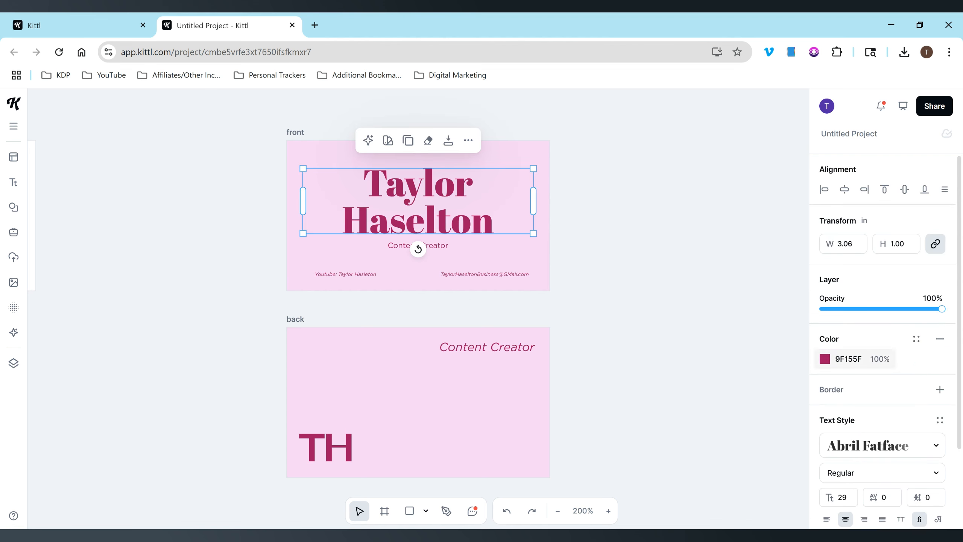
{"action": "left_click", "coordinate": [849, 359]}
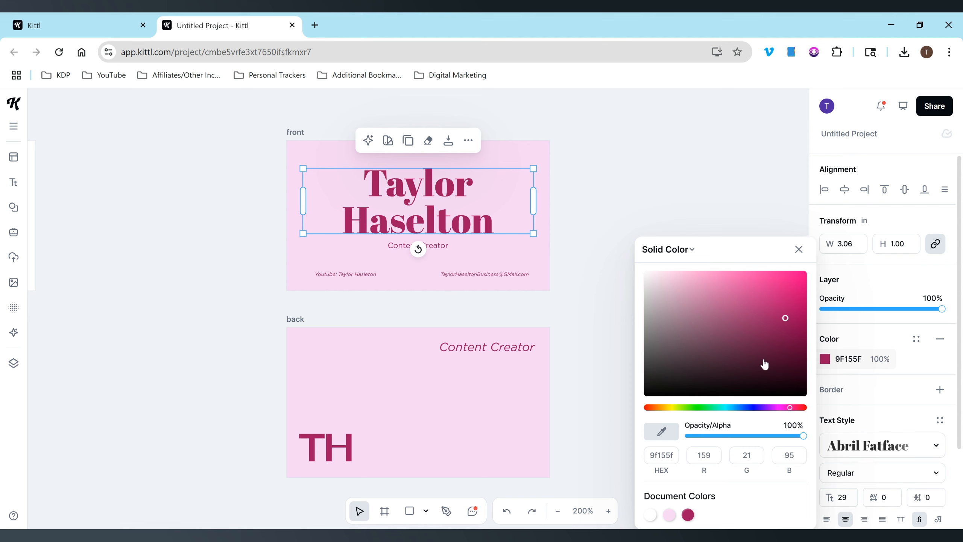
{"action": "left_click", "coordinate": [733, 407]}
{"action": "left_click", "coordinate": [786, 319]}
{"action": "left_click_drag", "start_coordinate": [787, 323], "coordinate": [730, 283]}
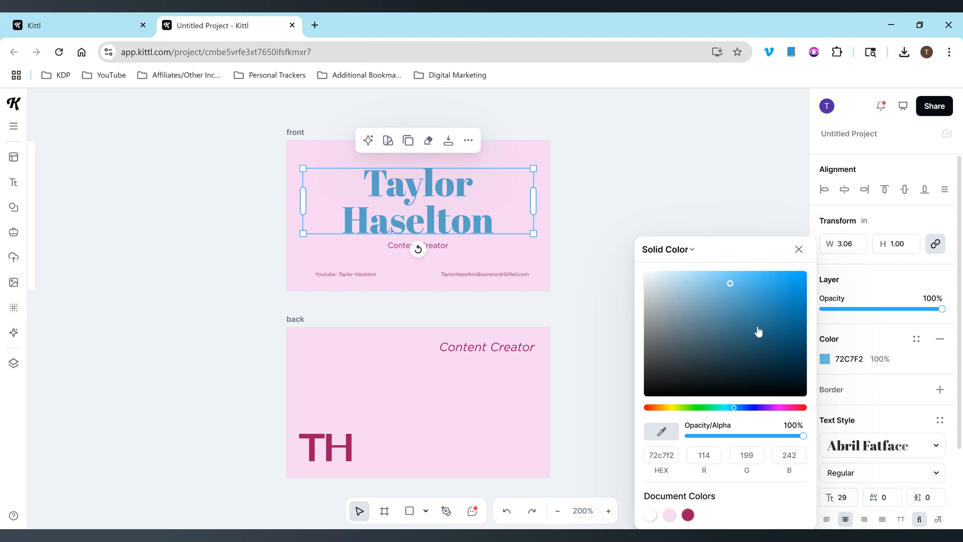
{"action": "left_click", "coordinate": [797, 326]}
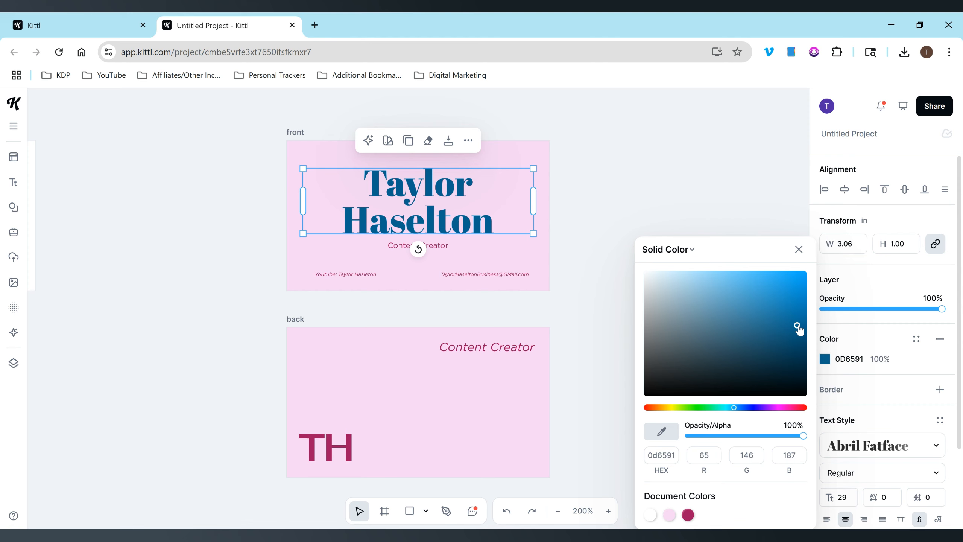
{"action": "left_click", "coordinate": [798, 323]}
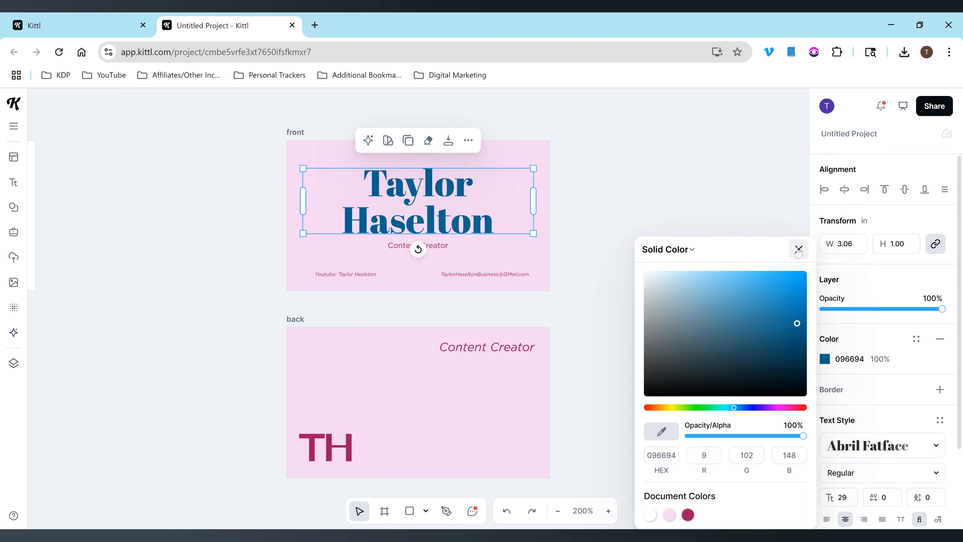
{"action": "left_click", "coordinate": [798, 251]}
{"action": "left_click", "coordinate": [731, 185]}
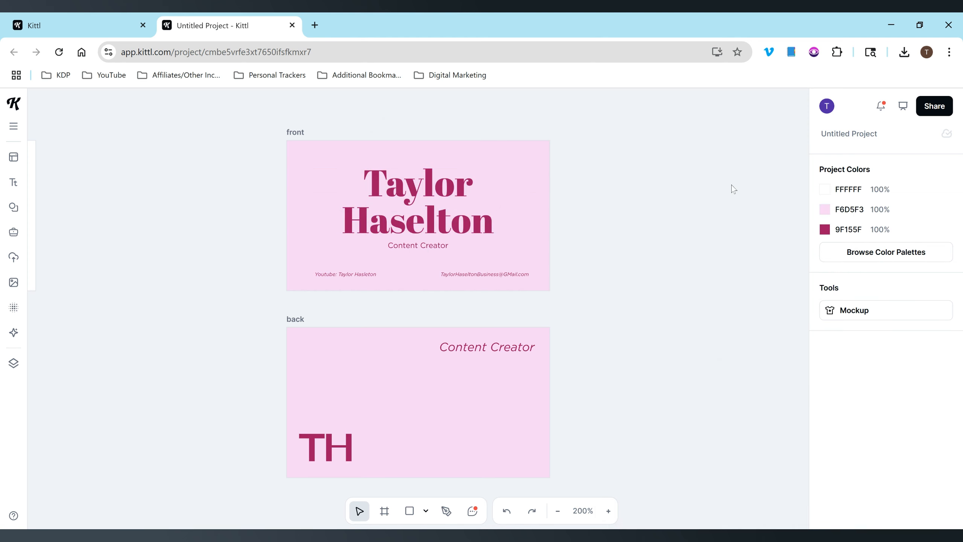